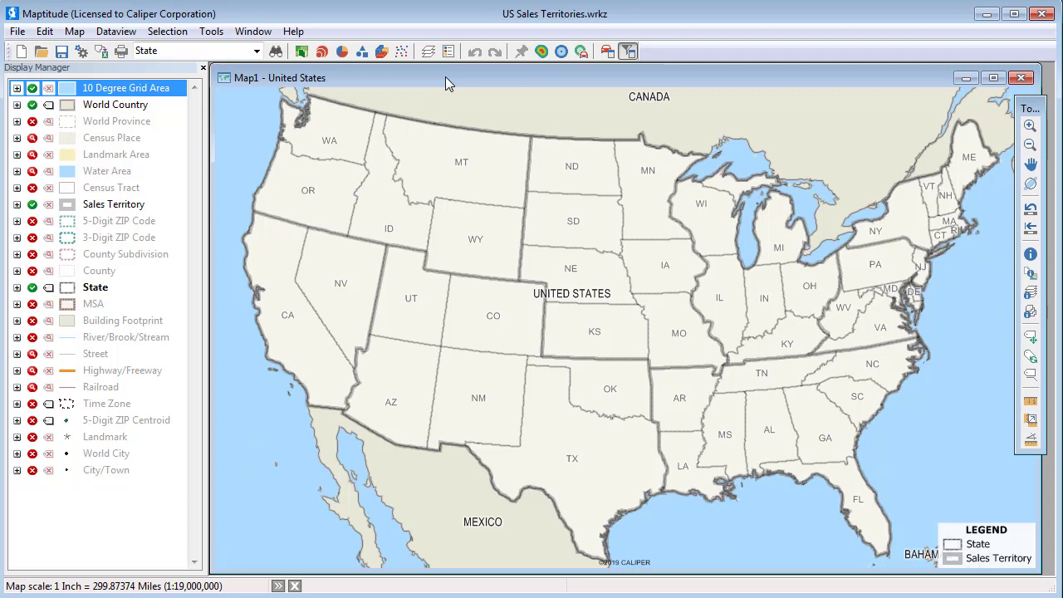
Step: Set Sales Territory as the working layer in place of State
click(257, 51)
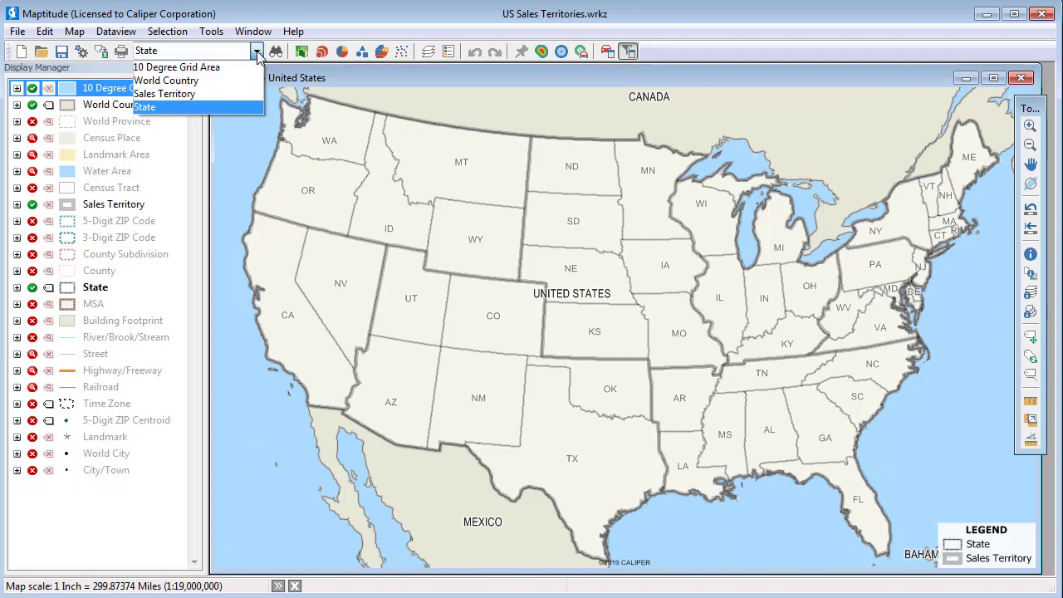
click(219, 93)
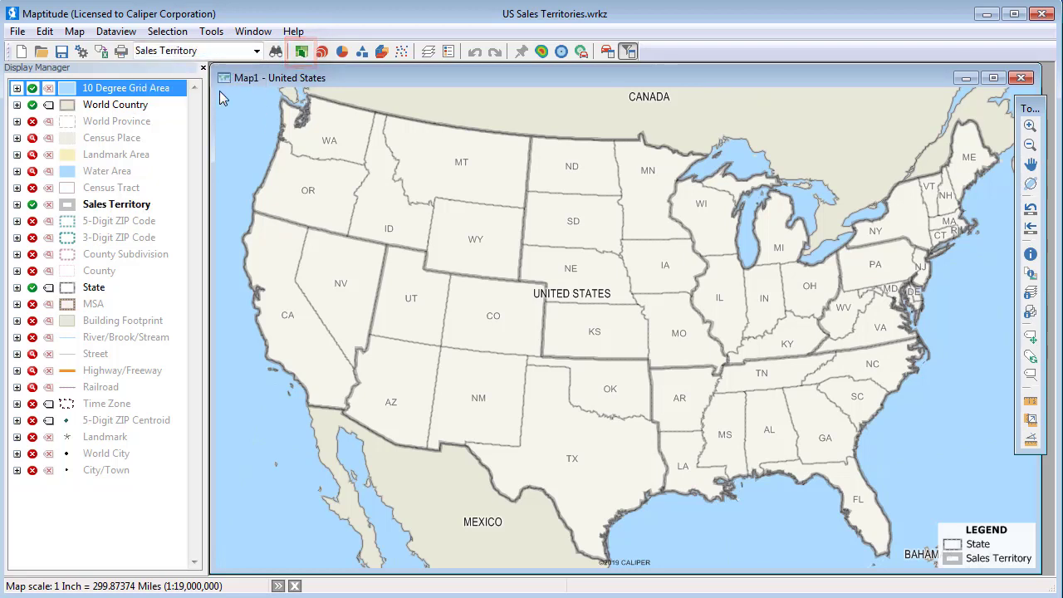
Step: Apply a color theme to the sales territories based on the Total Sales field
click(299, 52)
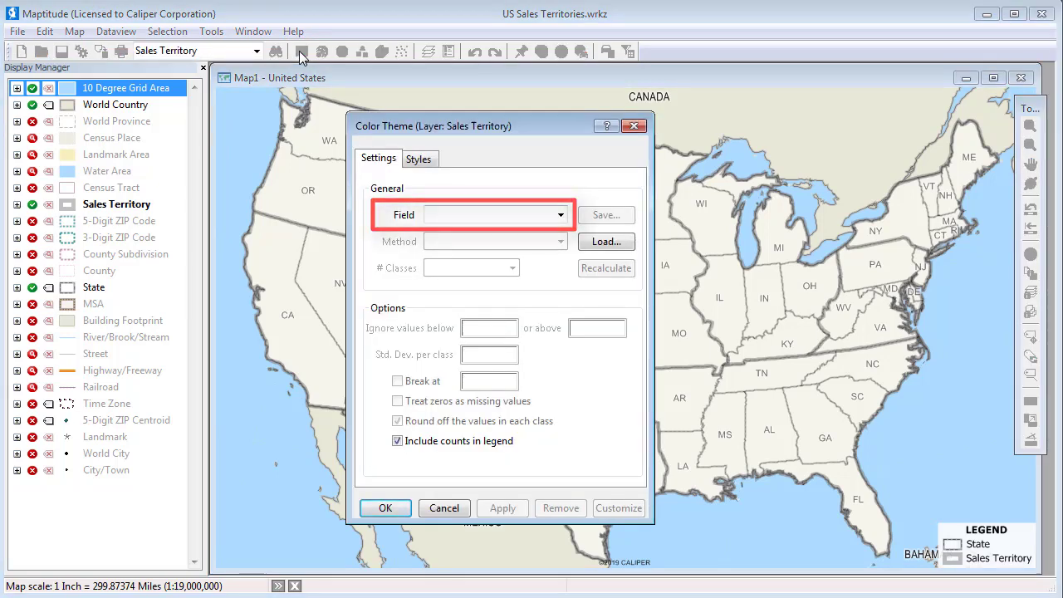
click(486, 218)
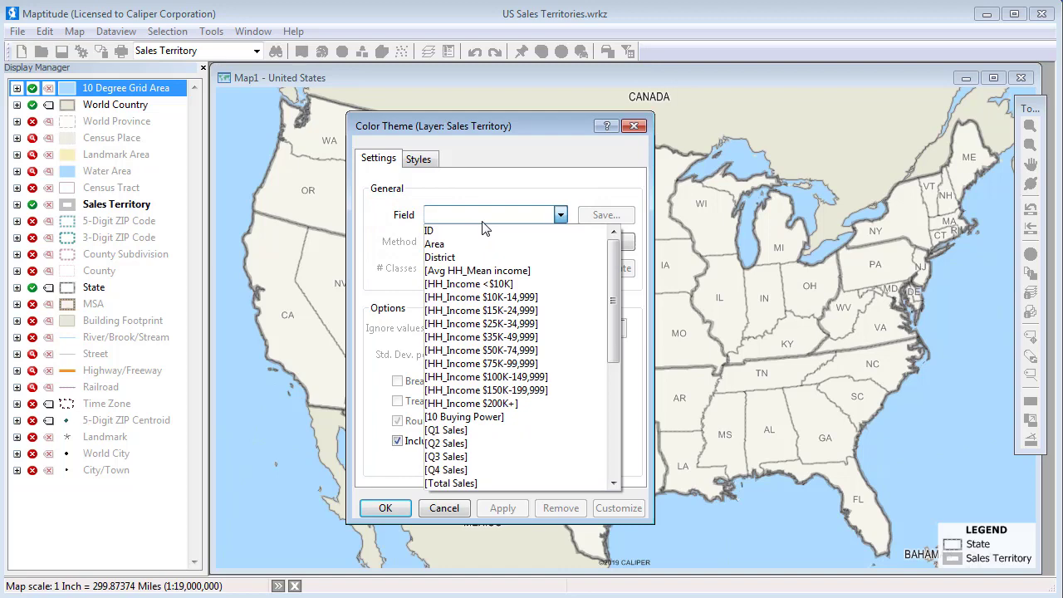
click(486, 483)
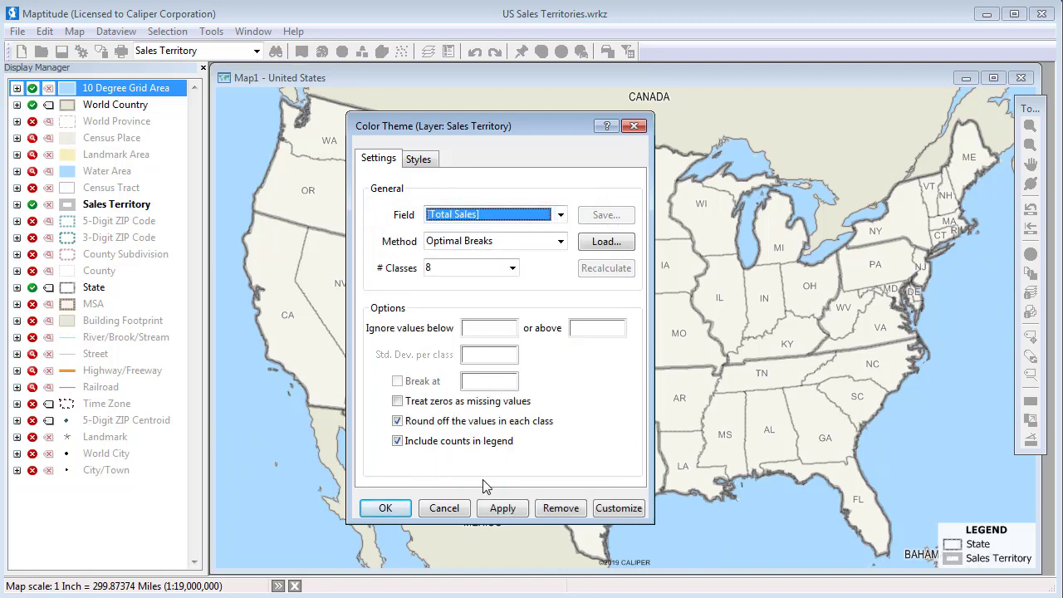
click(384, 507)
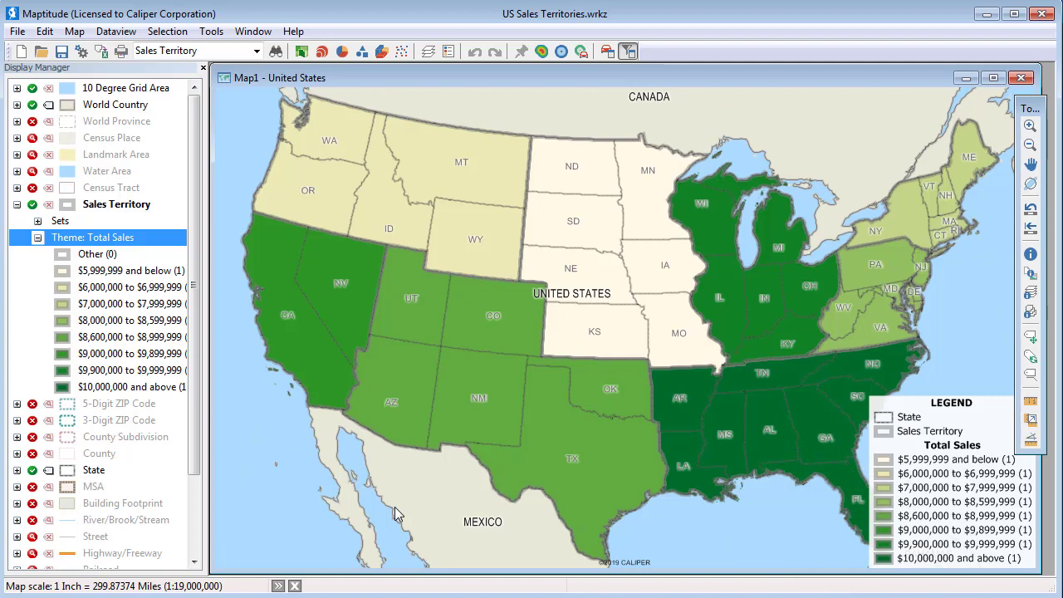
Step: Reopen the Total Sales color theme and switch to manual classing by Steps
click(300, 51)
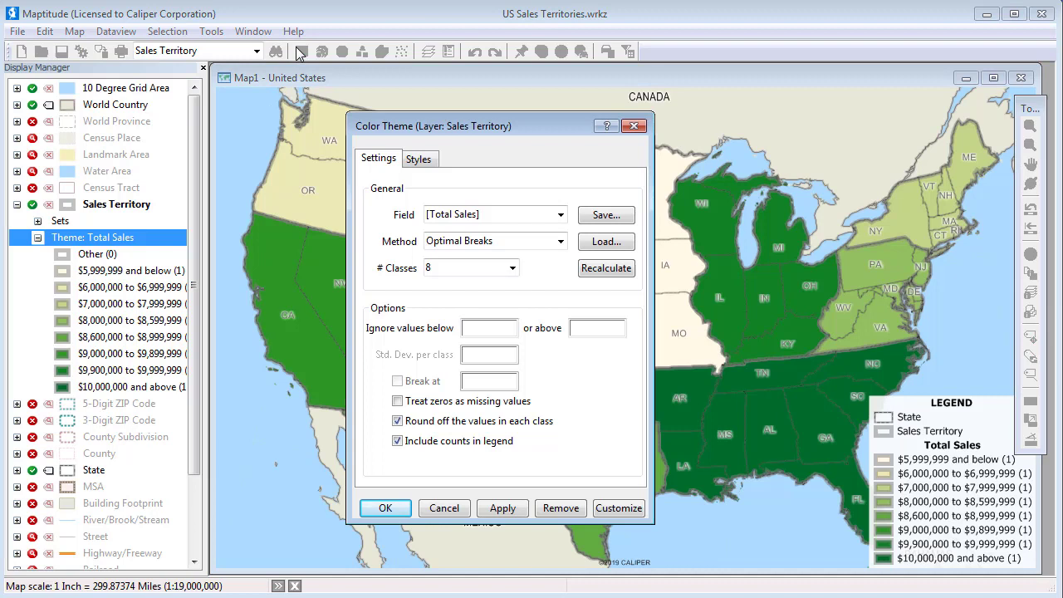
click(443, 243)
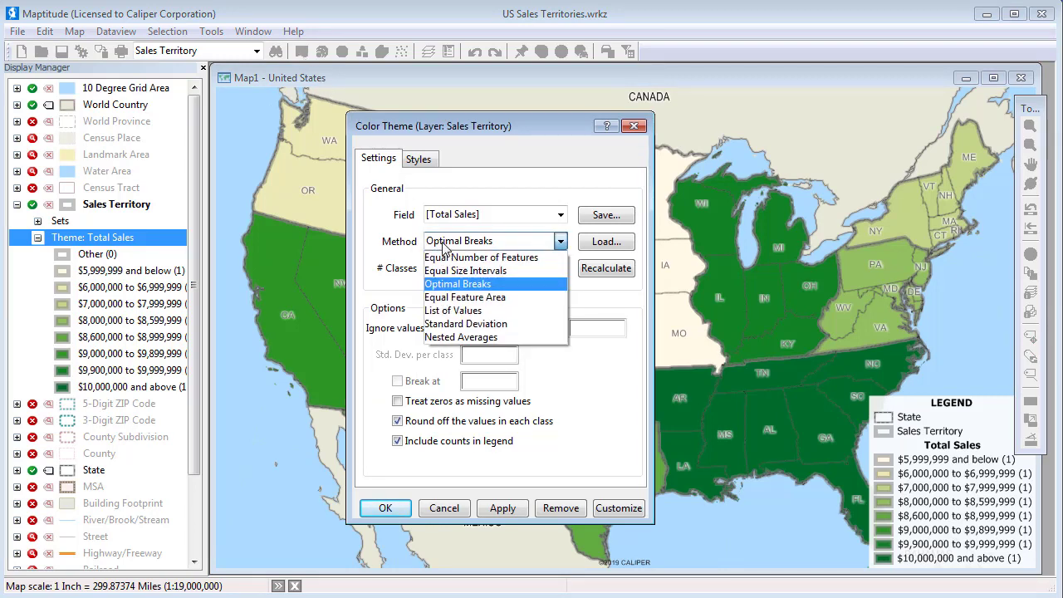
click(446, 243)
click(454, 269)
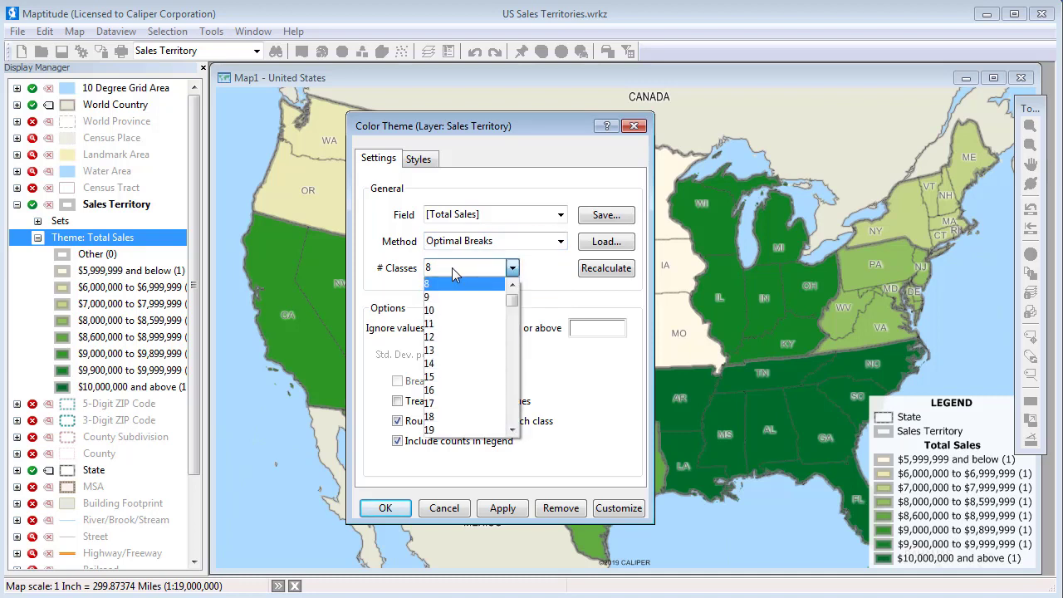
click(453, 268)
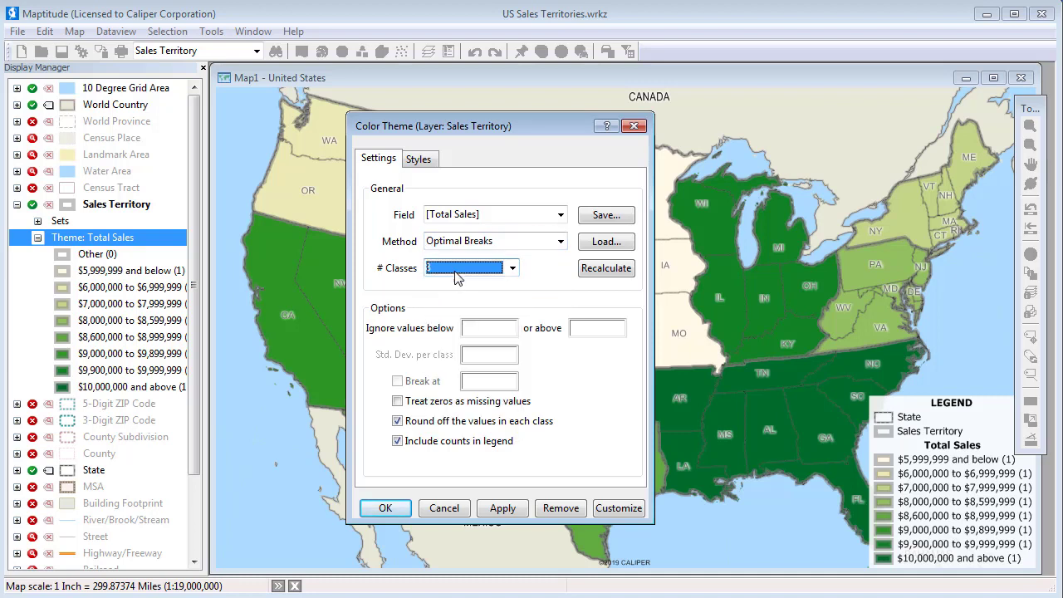
click(617, 508)
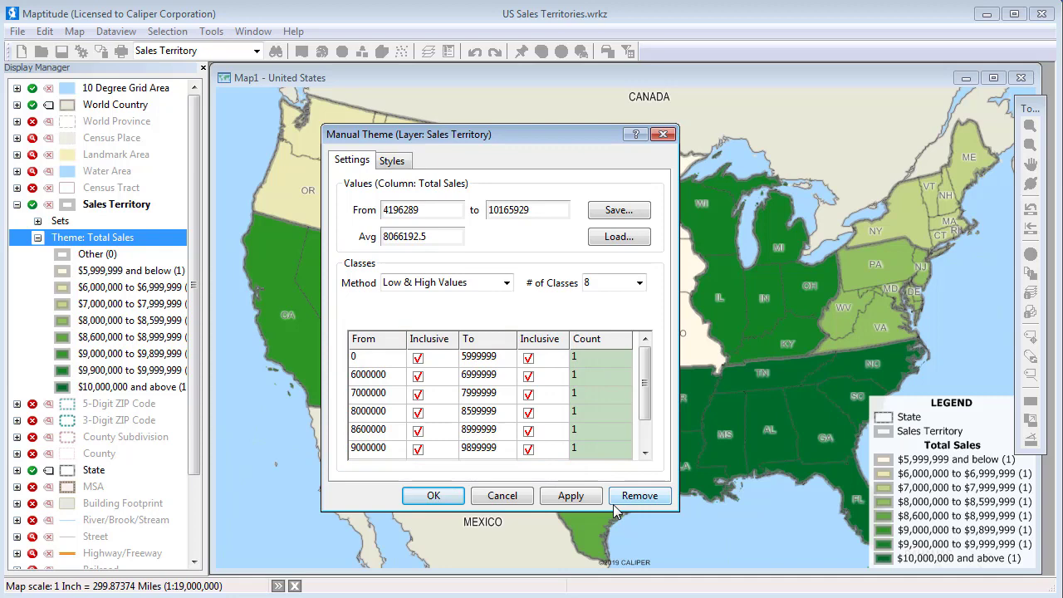
click(464, 282)
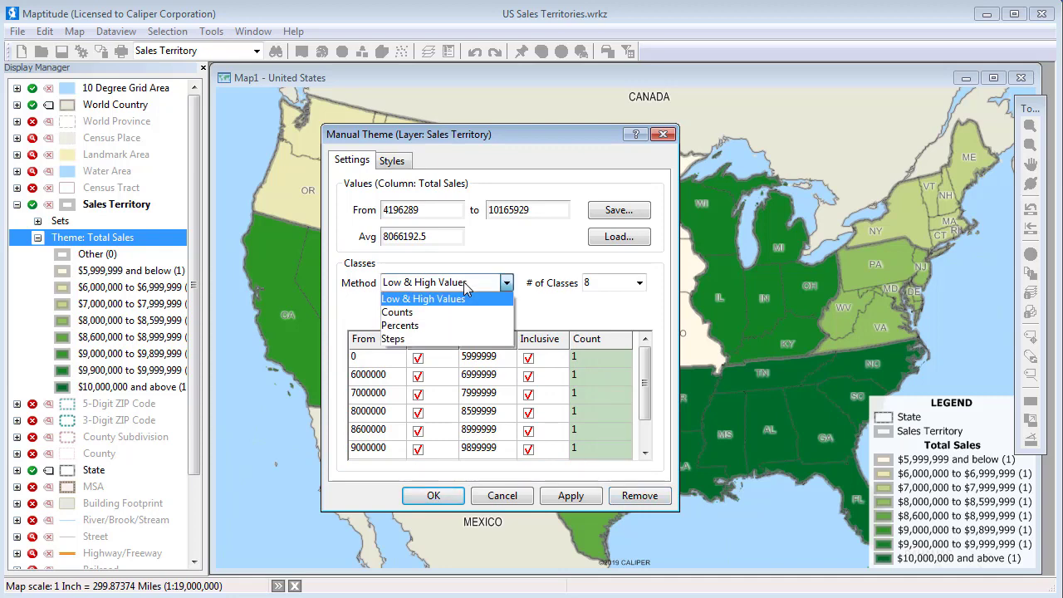
click(465, 339)
Step: Start the steps at 4,000,000 with 1,000,000 increments and 7 classes
drag(473, 309, 417, 309)
text(4000000)
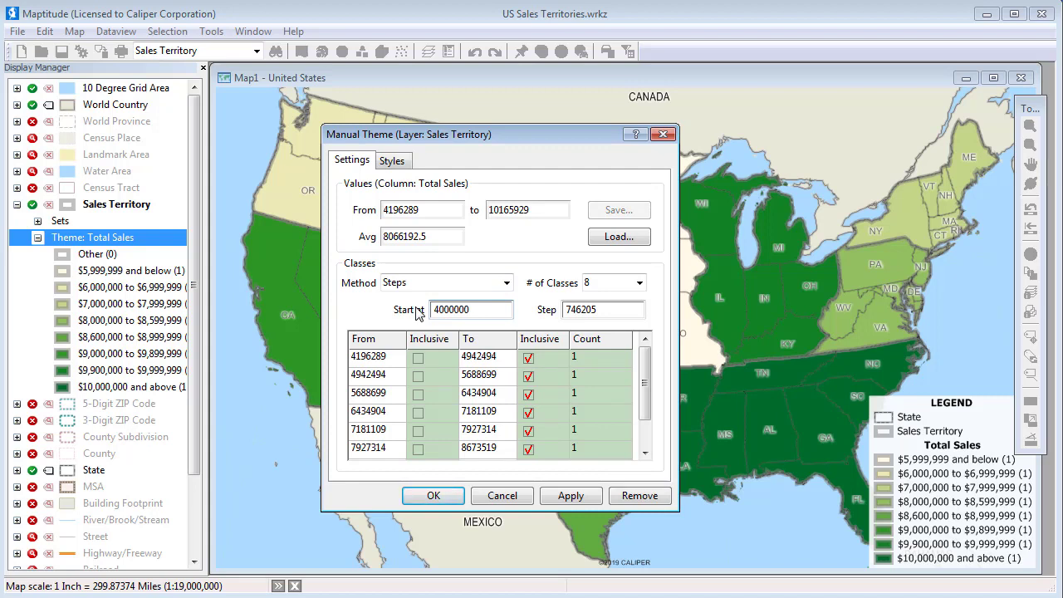
double_click(571, 309)
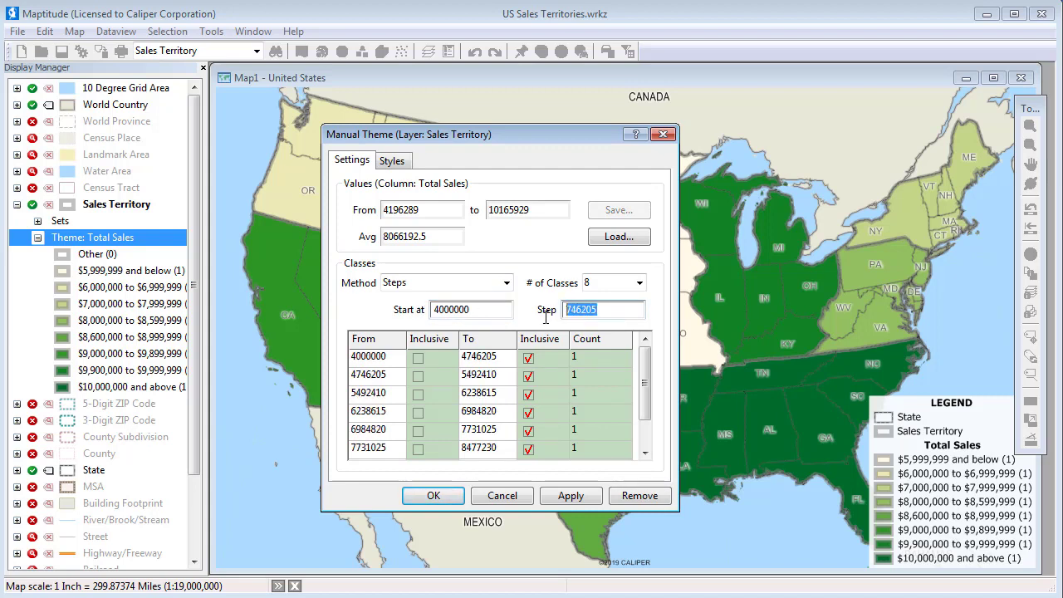
text(1000000)
click(640, 282)
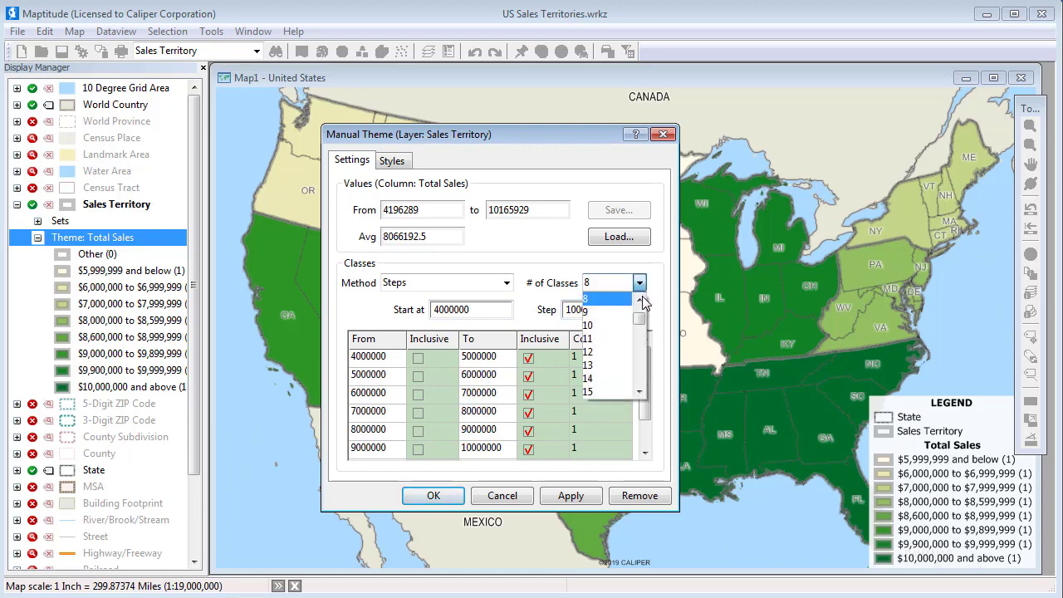
click(642, 298)
click(619, 295)
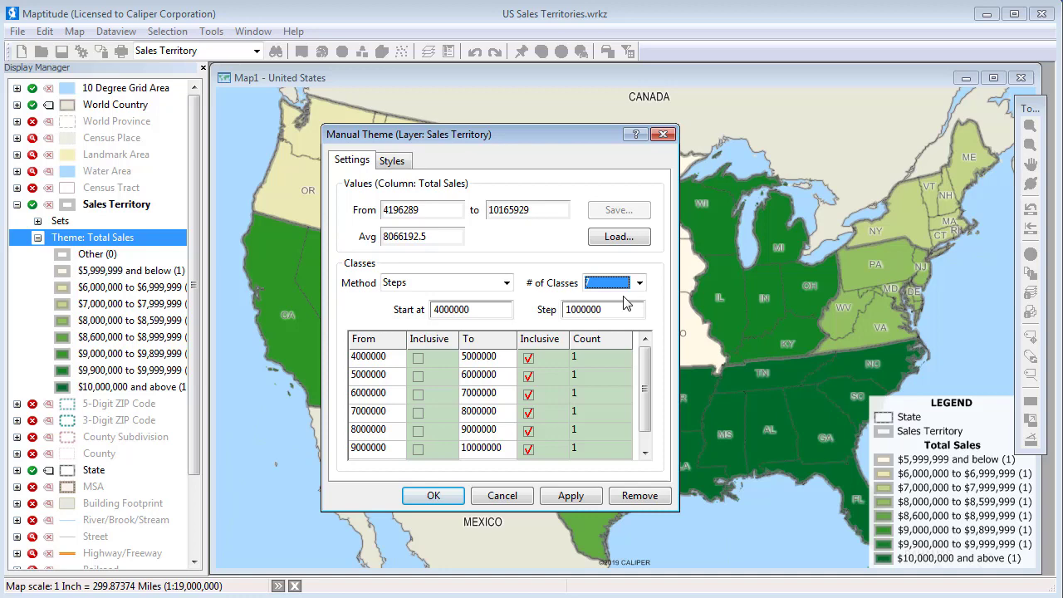
click(397, 164)
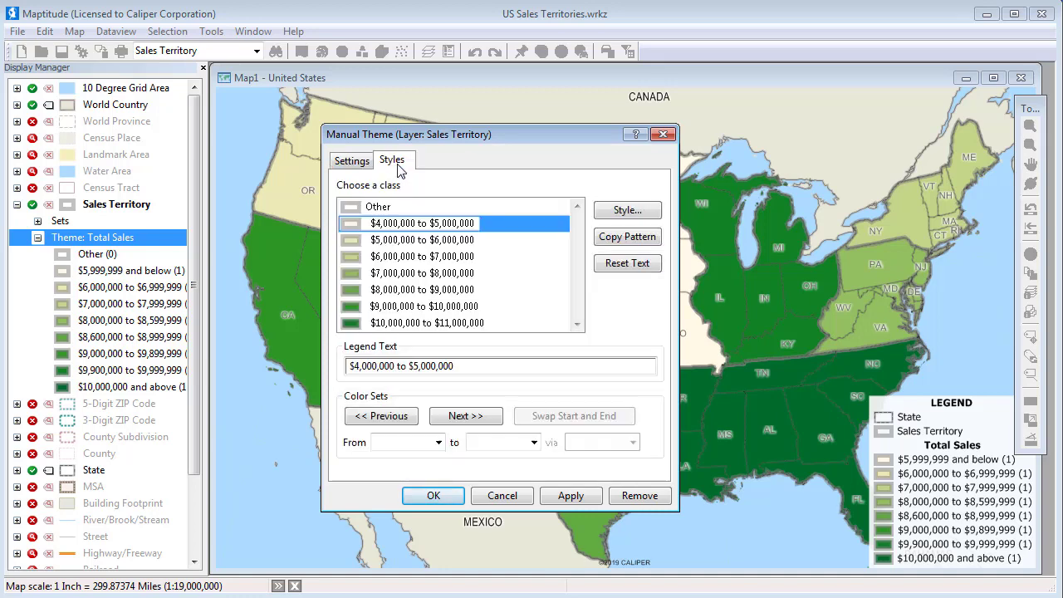
Step: Choose the cream-to-brown color set ending in maroon and apply it to the map
click(478, 424)
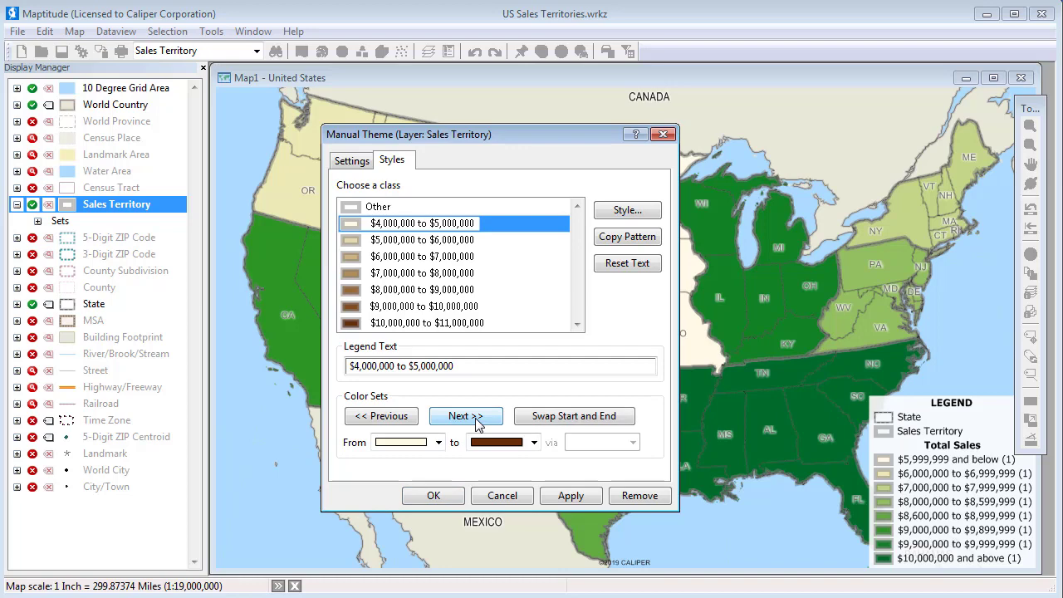
click(478, 425)
click(395, 419)
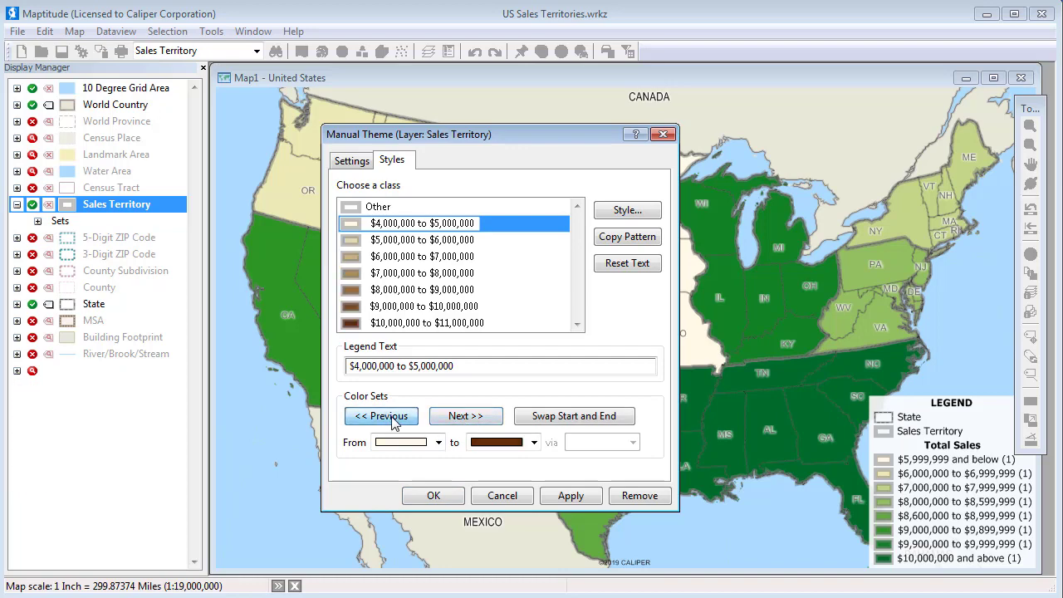
click(502, 443)
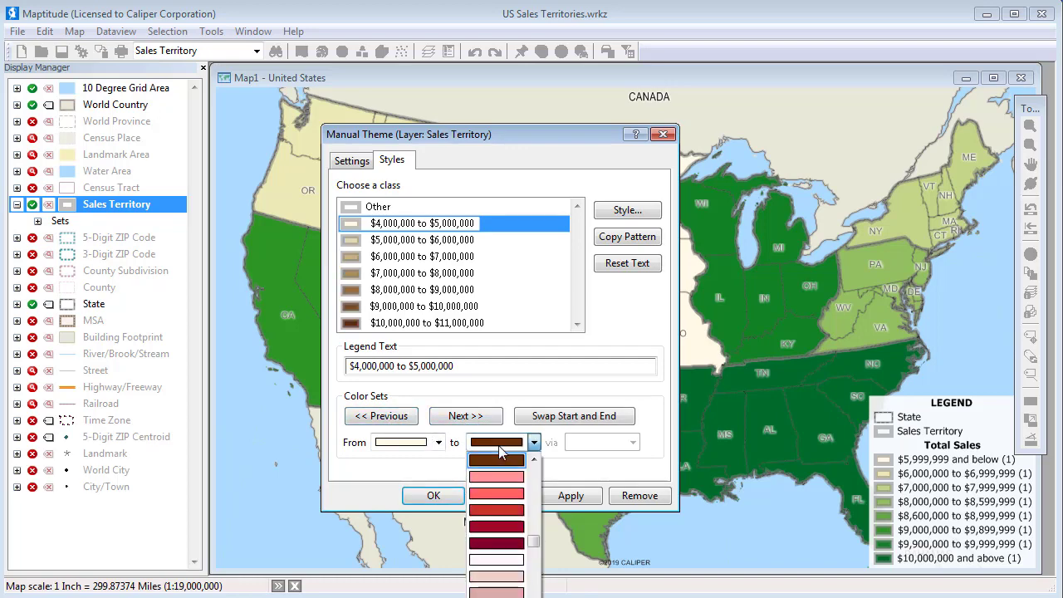
click(510, 541)
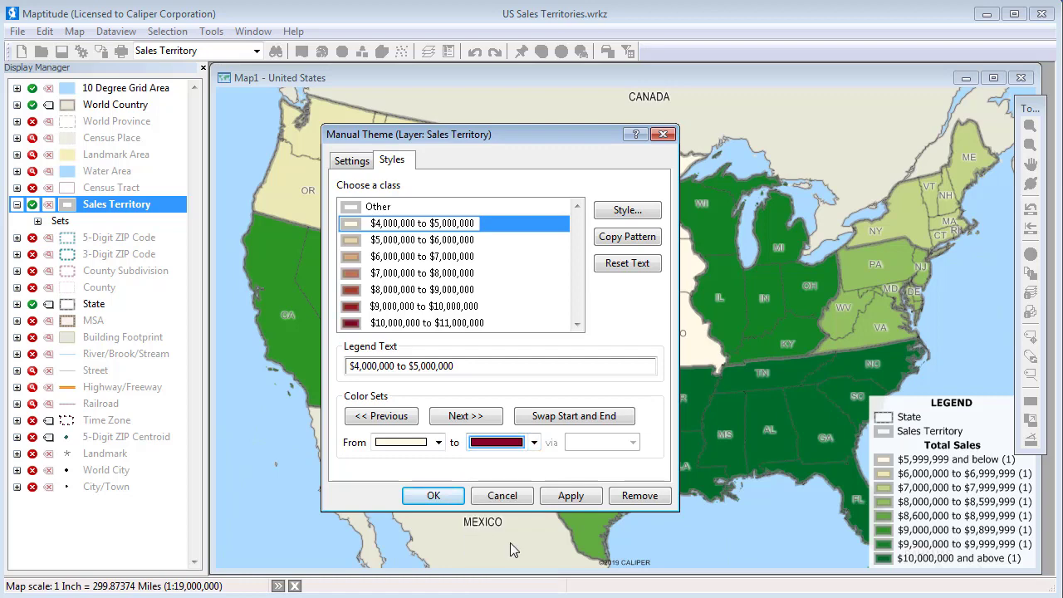
click(430, 497)
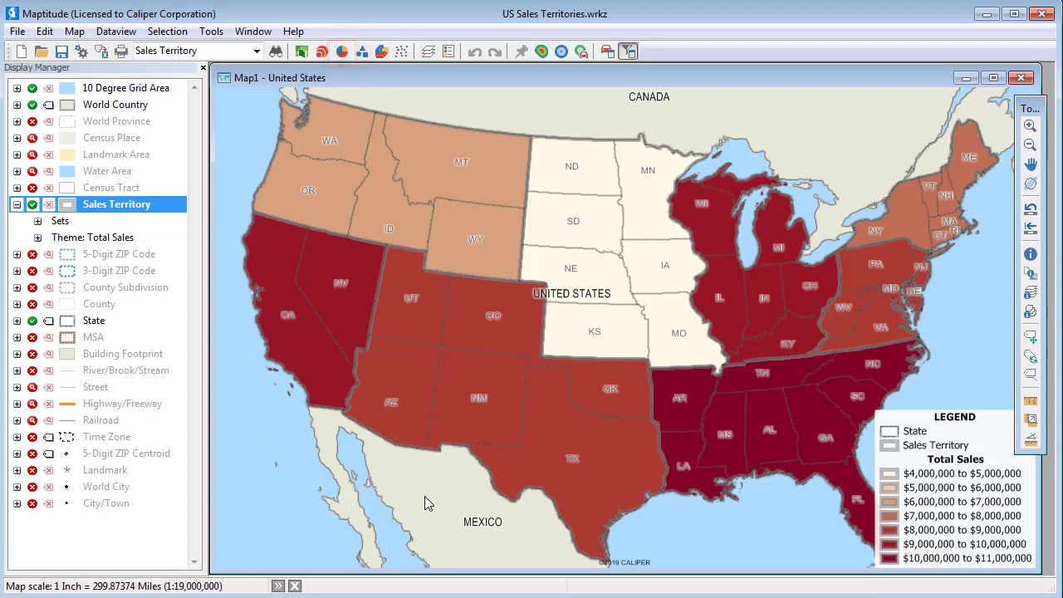
Step: Add a bar chart theme of Q1–Q4 Sales to each sales territory
click(343, 53)
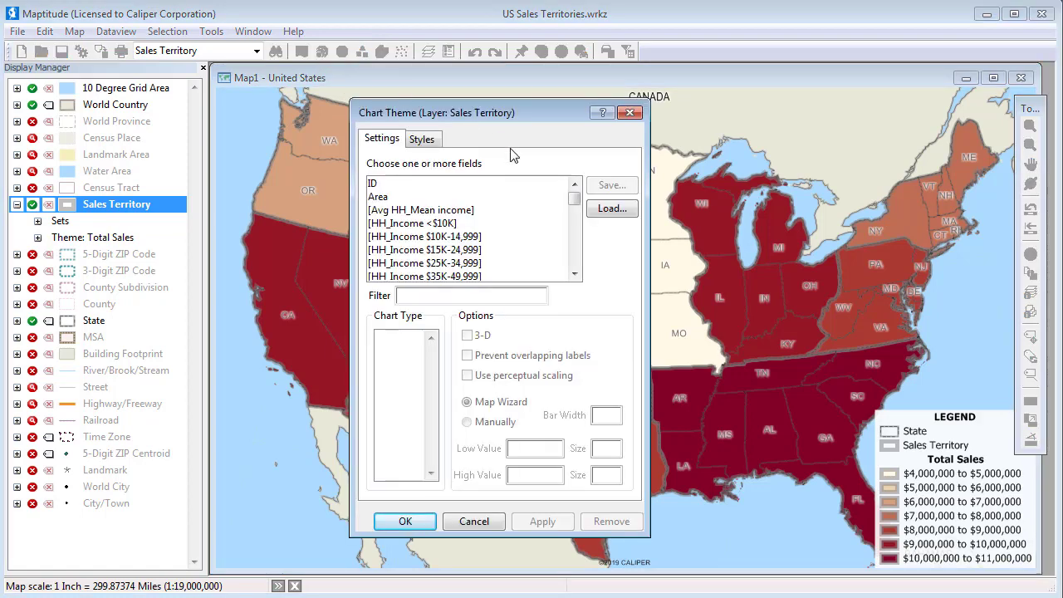
scroll(575, 220, down, 3)
scroll(575, 221, down, 1)
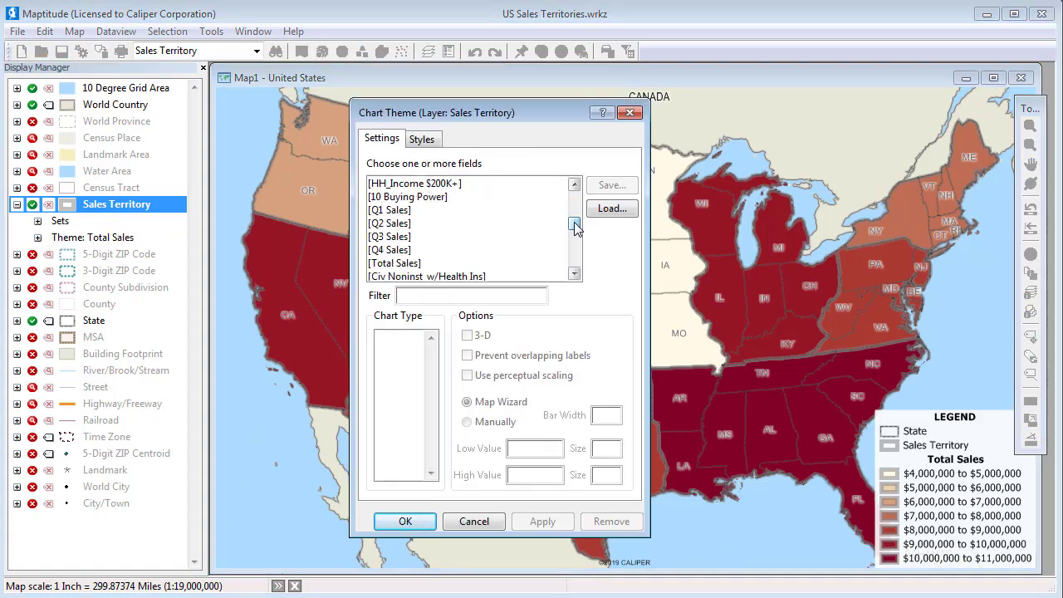
drag(424, 211, 419, 257)
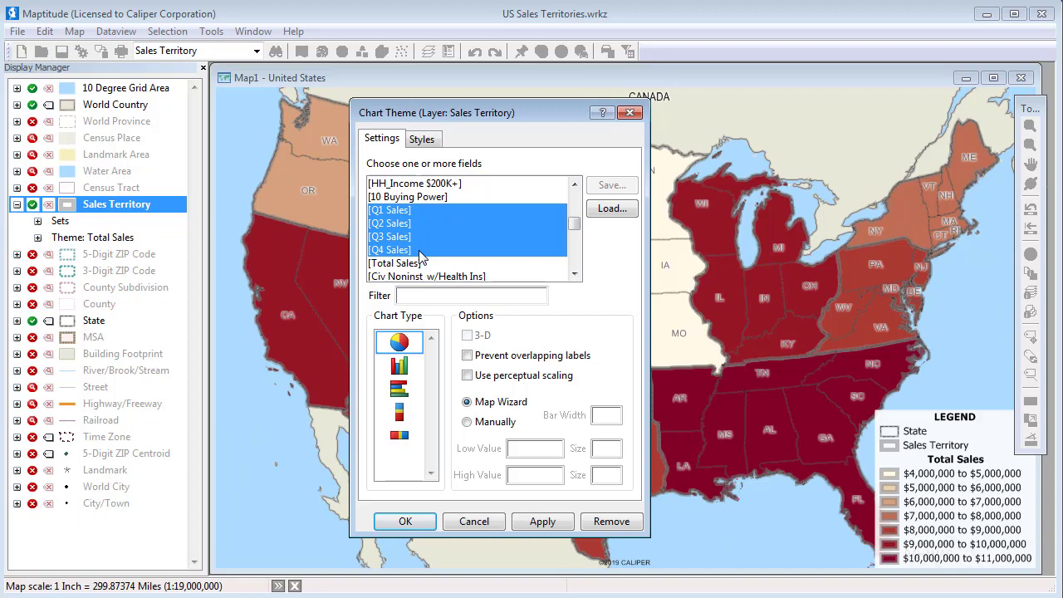
click(403, 371)
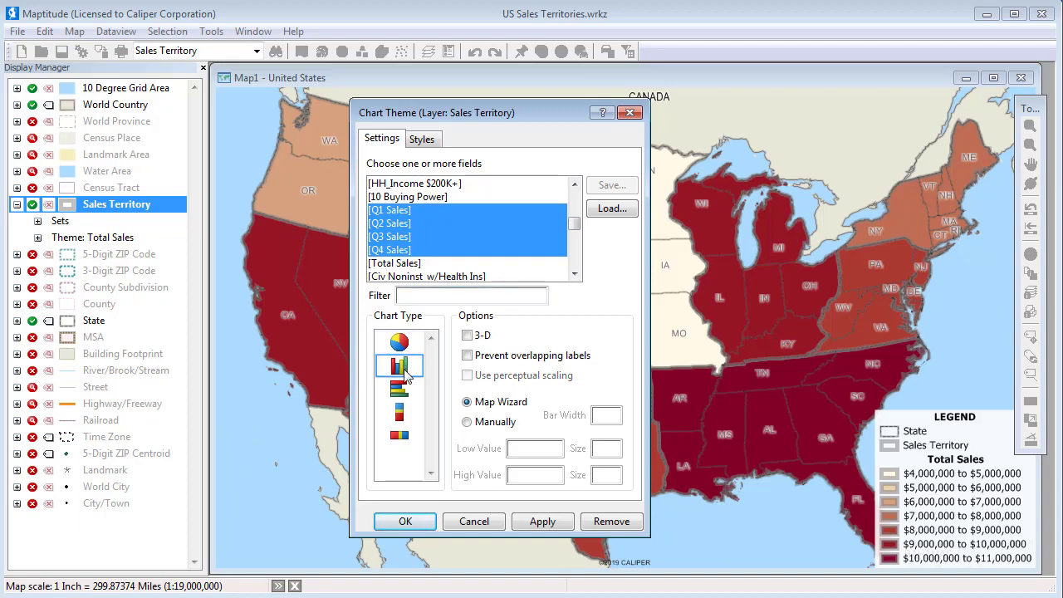
click(404, 522)
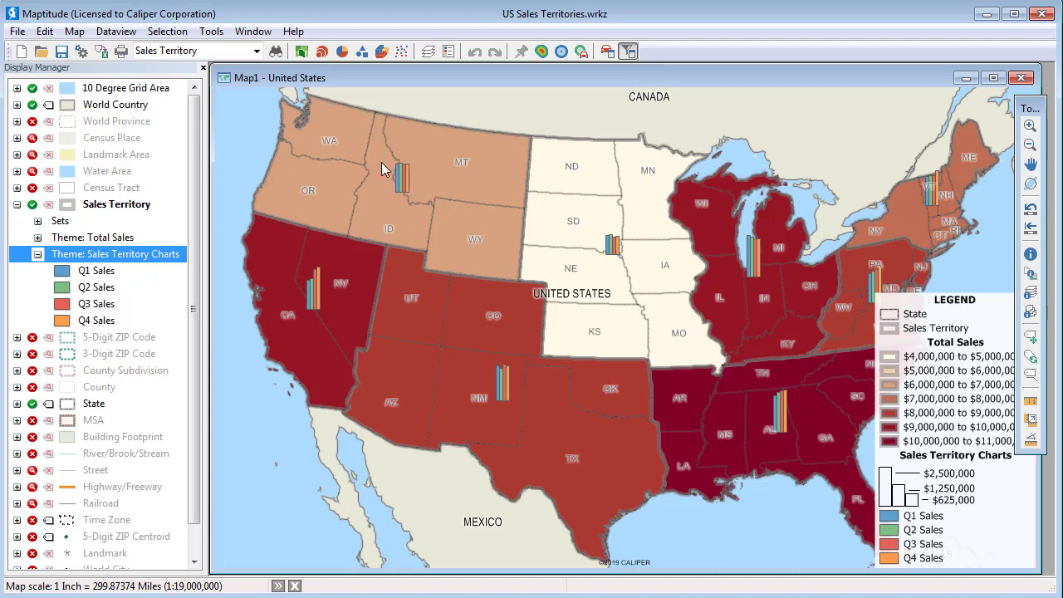
Step: Widen the chart bars to a bar width of 7
click(341, 51)
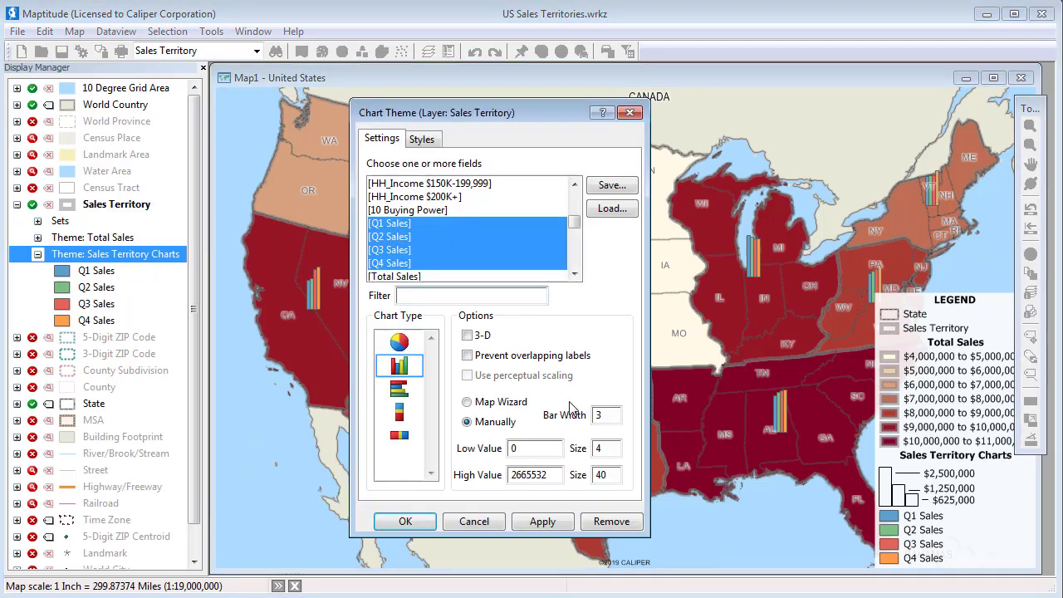
double_click(594, 415)
text(7)
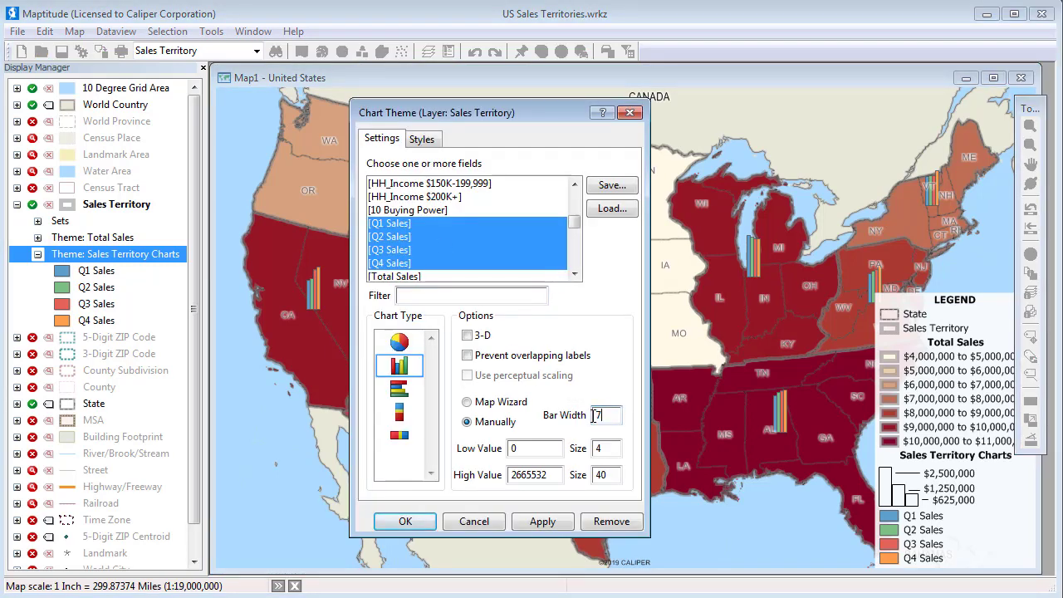
click(405, 521)
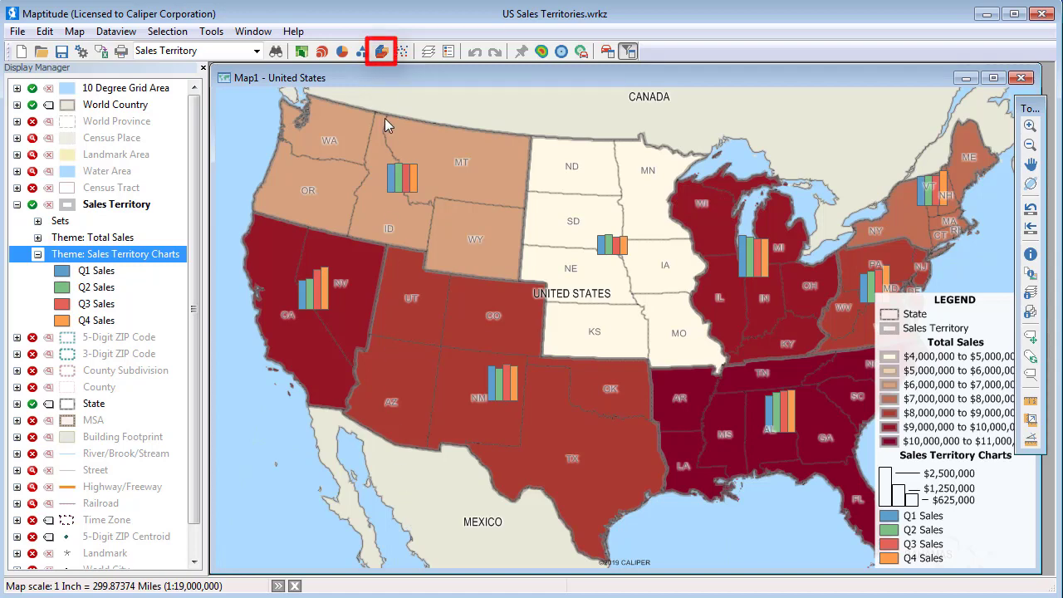
Step: Start a 3D theme with height from Total Sales and all features included
click(382, 52)
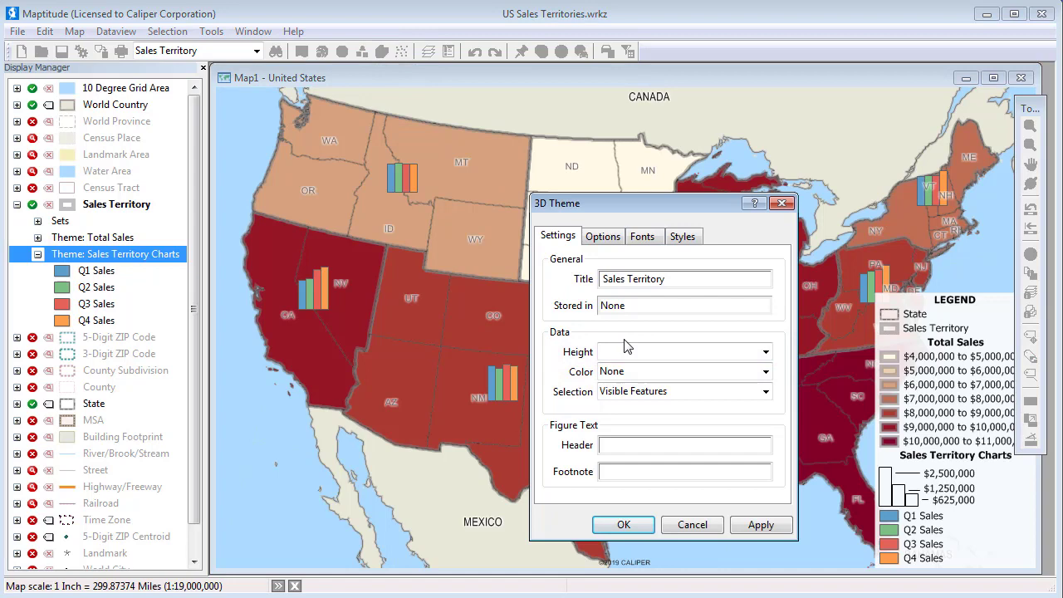
click(764, 352)
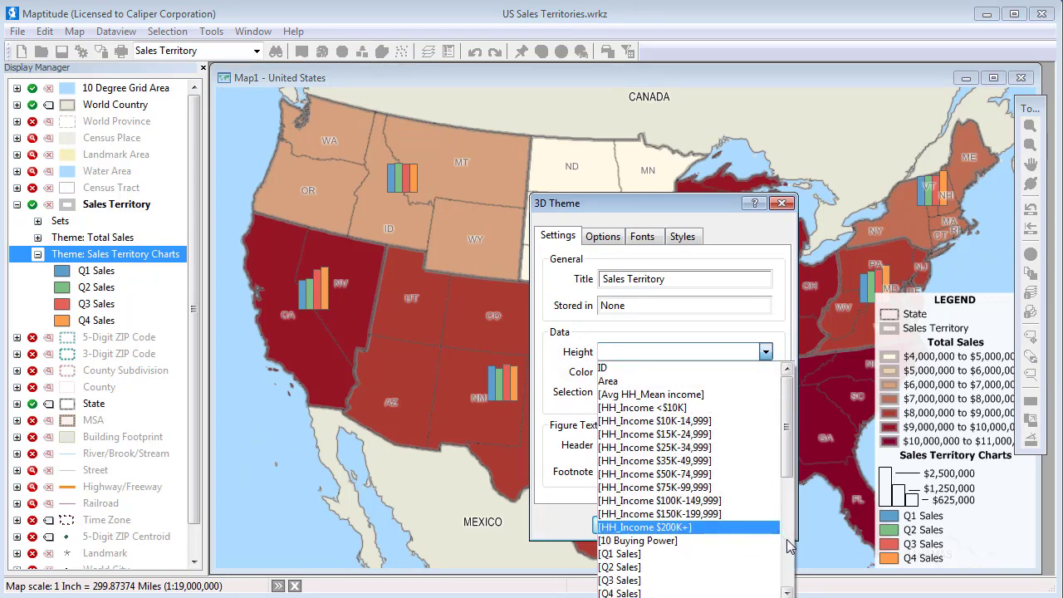
click(786, 539)
click(686, 383)
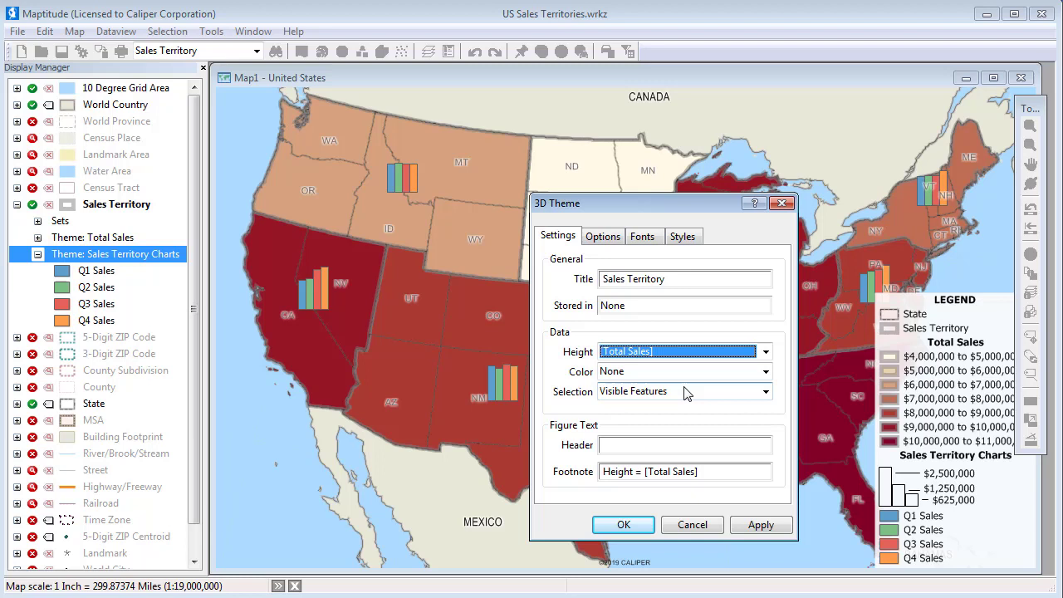
click(679, 396)
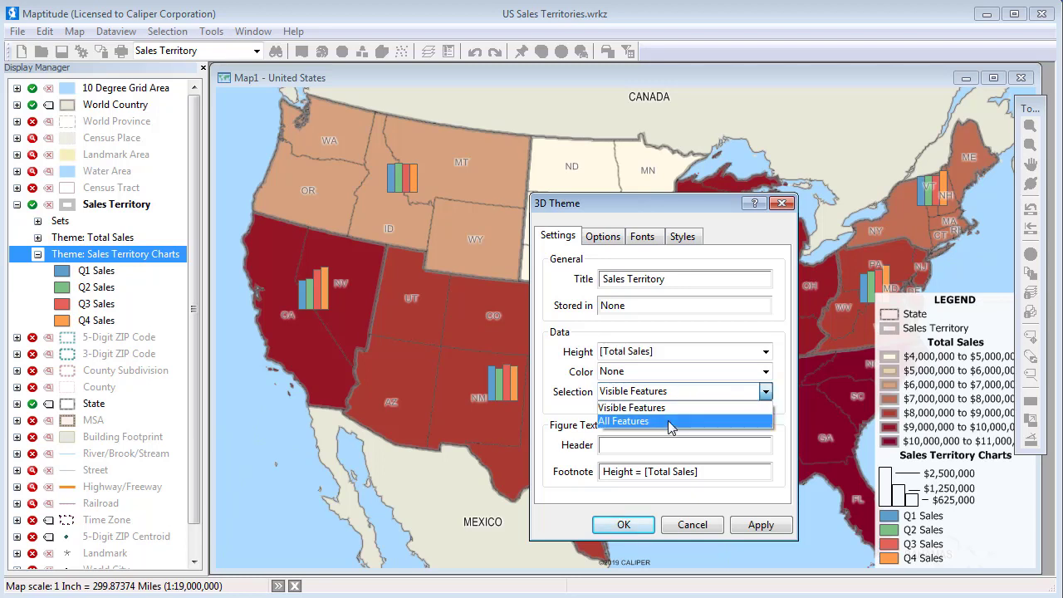
click(671, 421)
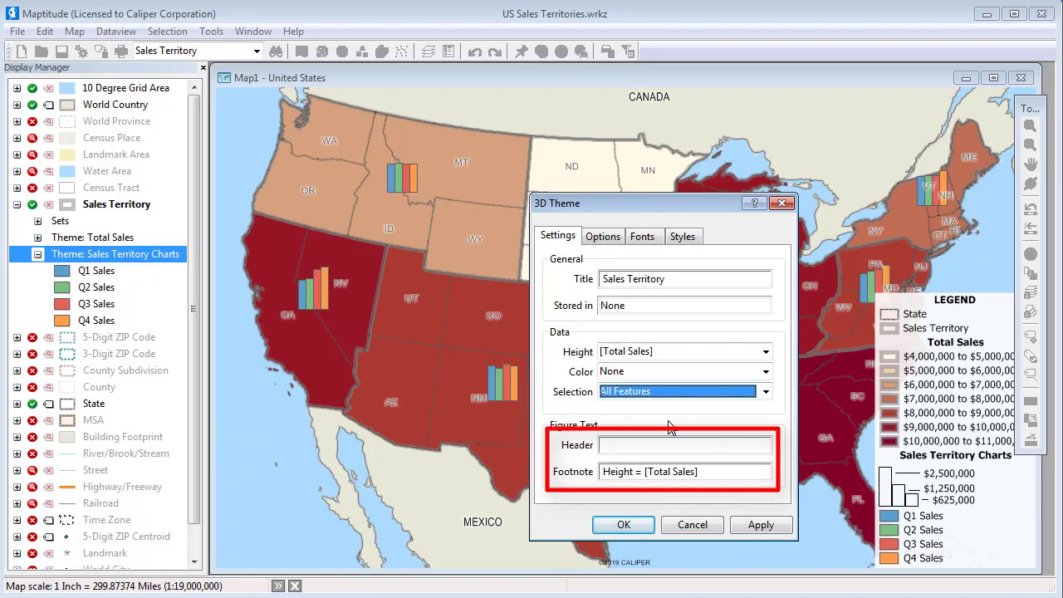
Step: Review the 3D options and pick the previous, pale-to-blue colour ramp on Styles
click(604, 251)
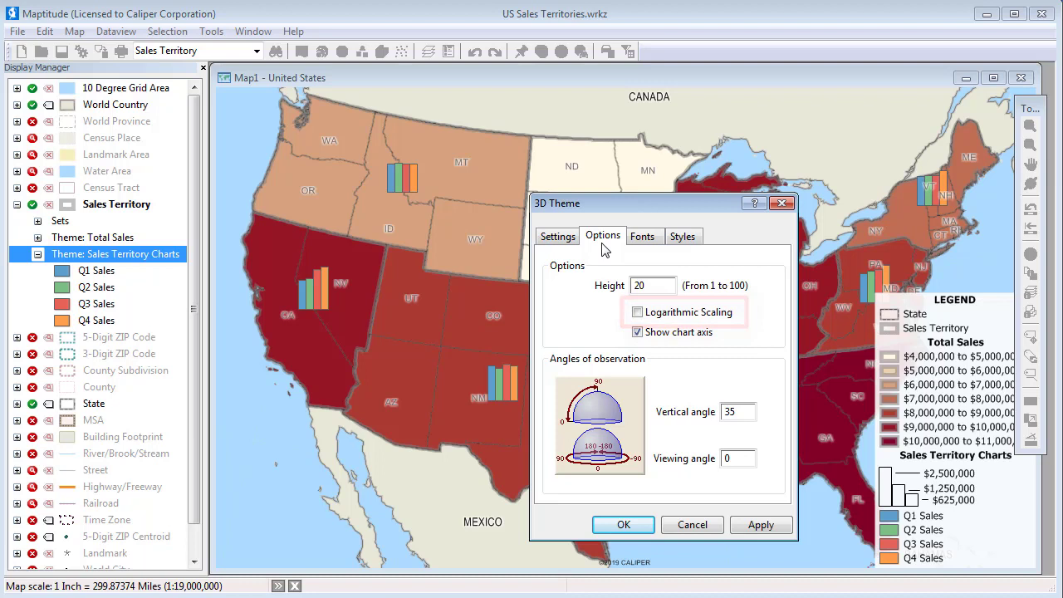
click(685, 248)
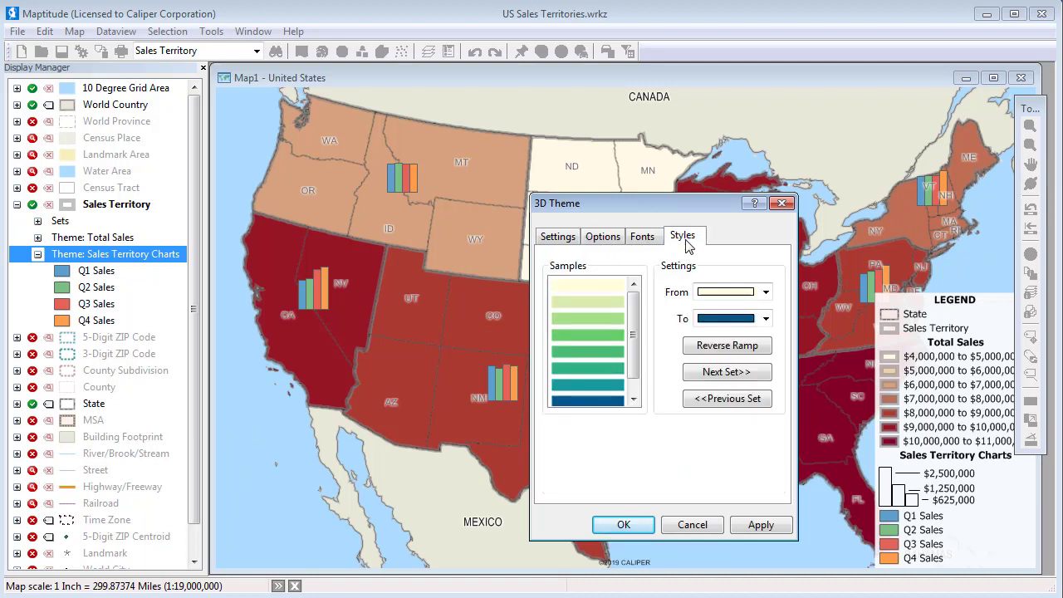
click(722, 399)
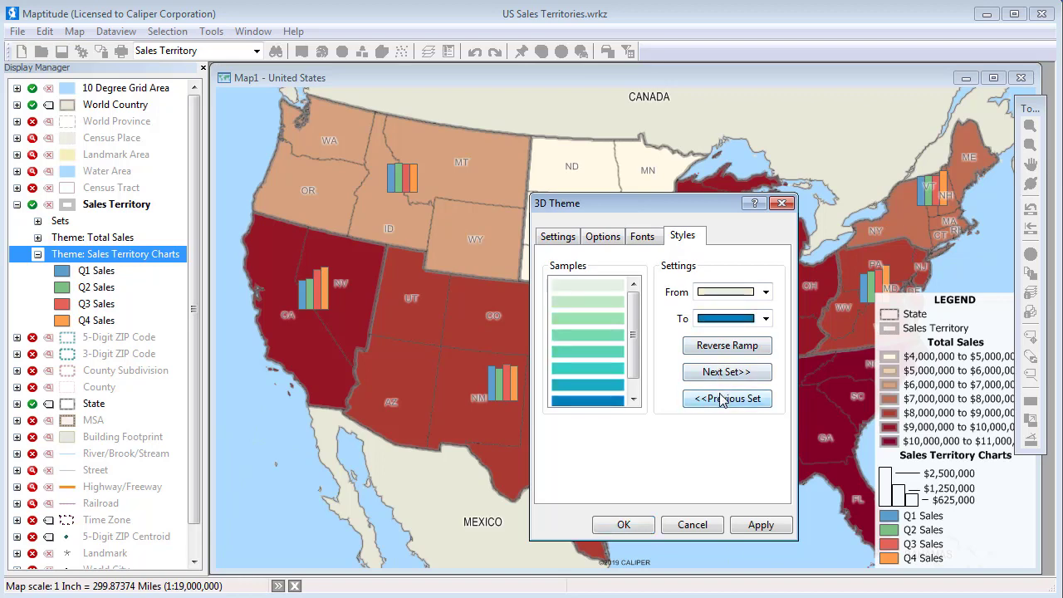
Step: Create the 3D figure, enlarge its window, and set viewing angle 30 and exaggeration 3
click(629, 523)
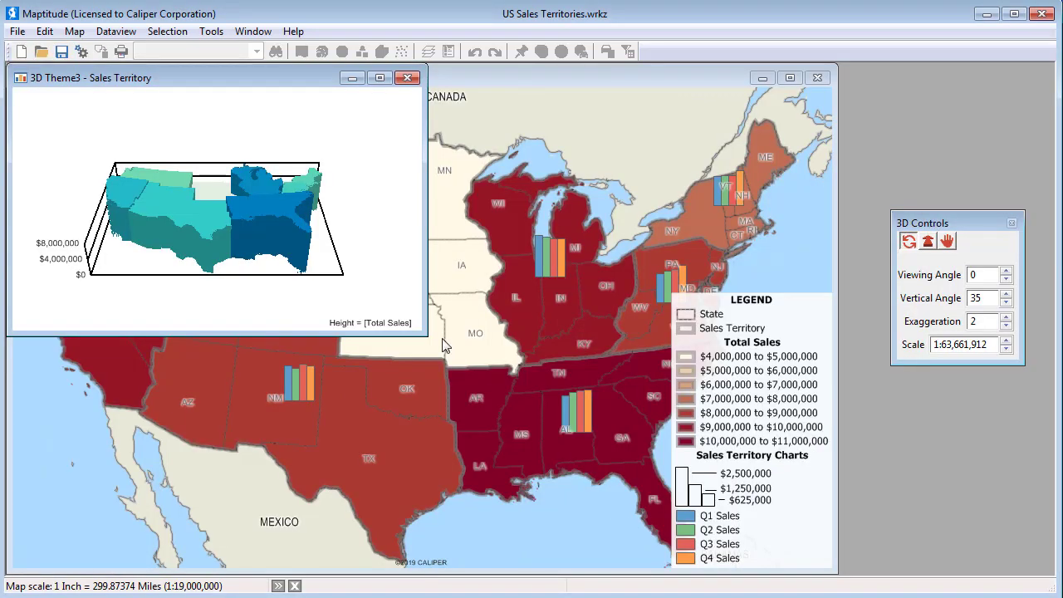
drag(426, 334, 864, 534)
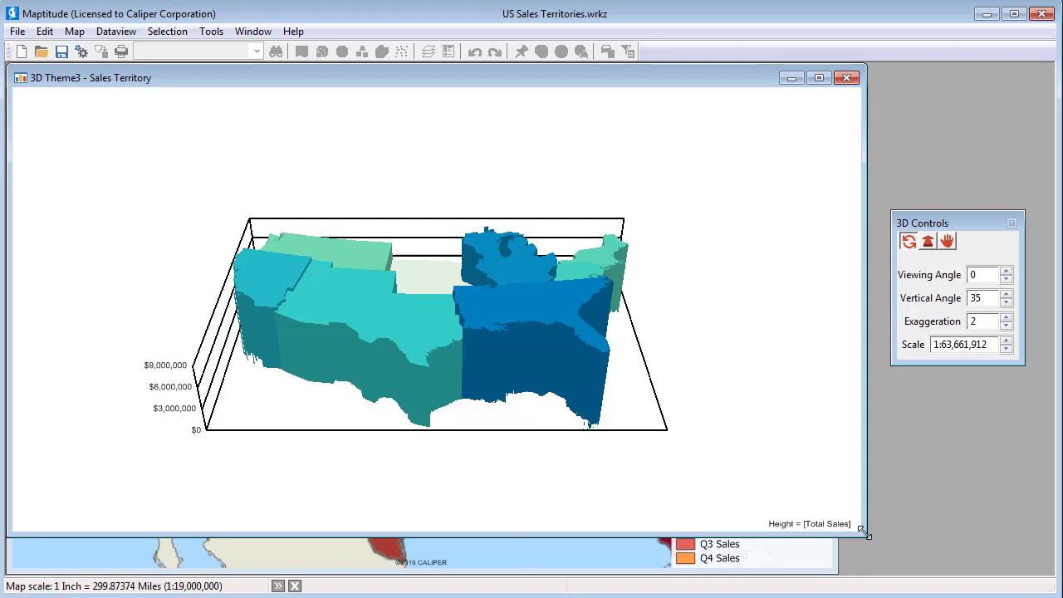
click(1006, 271)
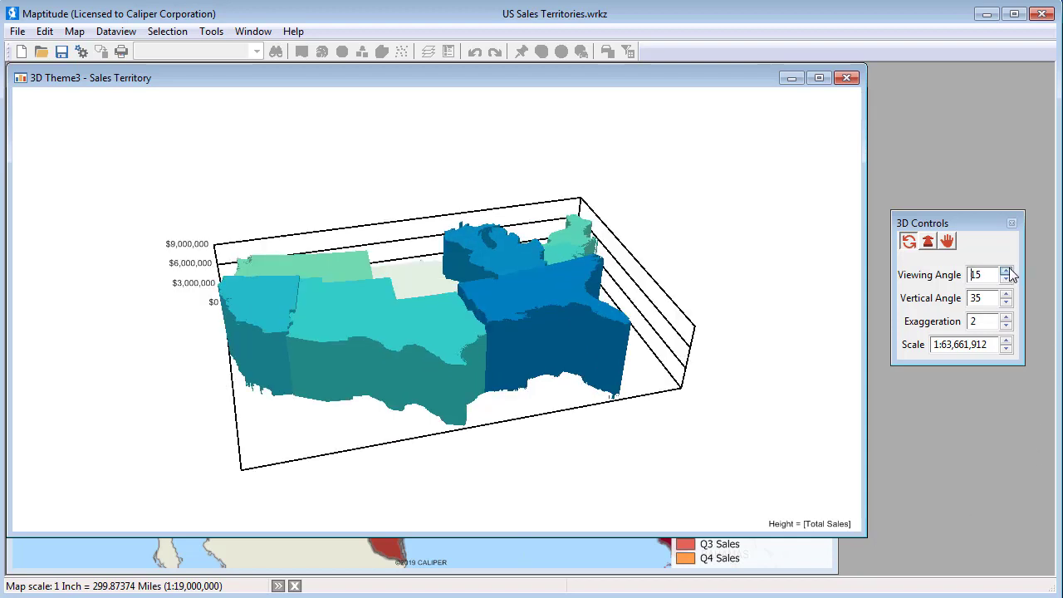
click(1007, 271)
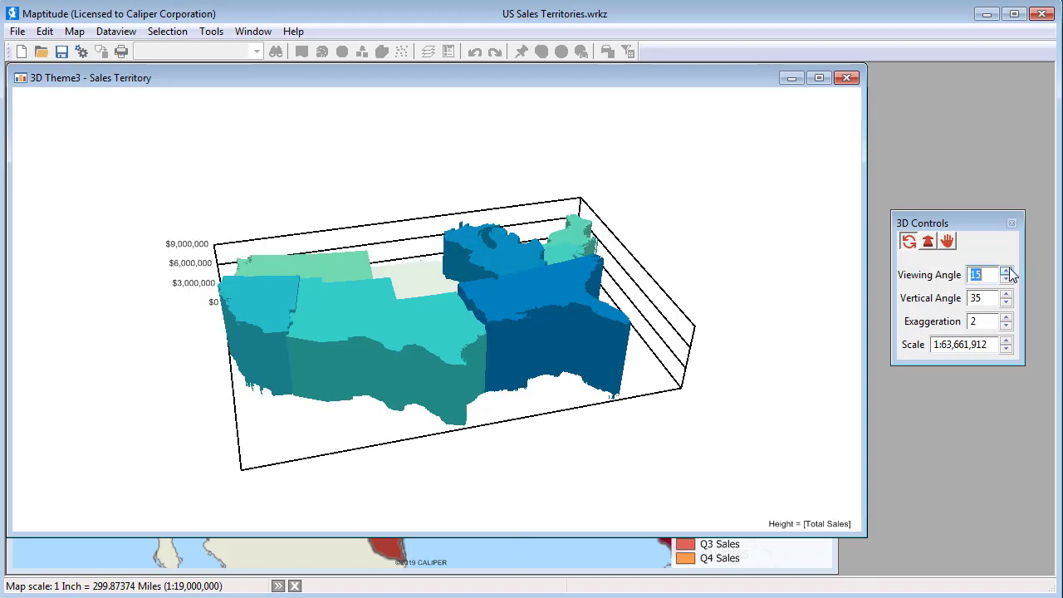
click(1005, 319)
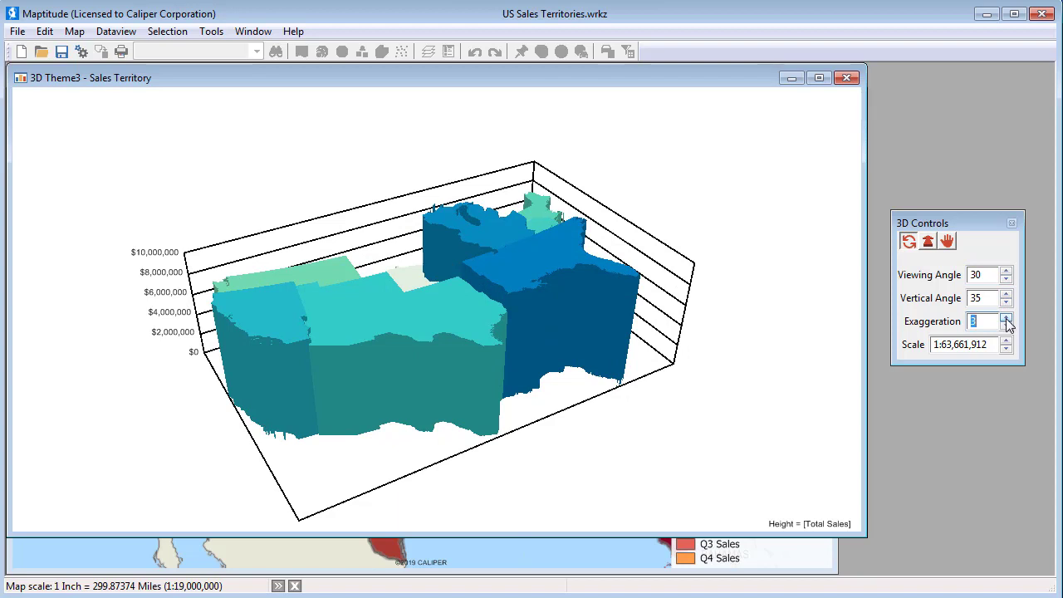
Step: Zoom in and rotate the 3D map to view it from several angles, then close it
click(928, 241)
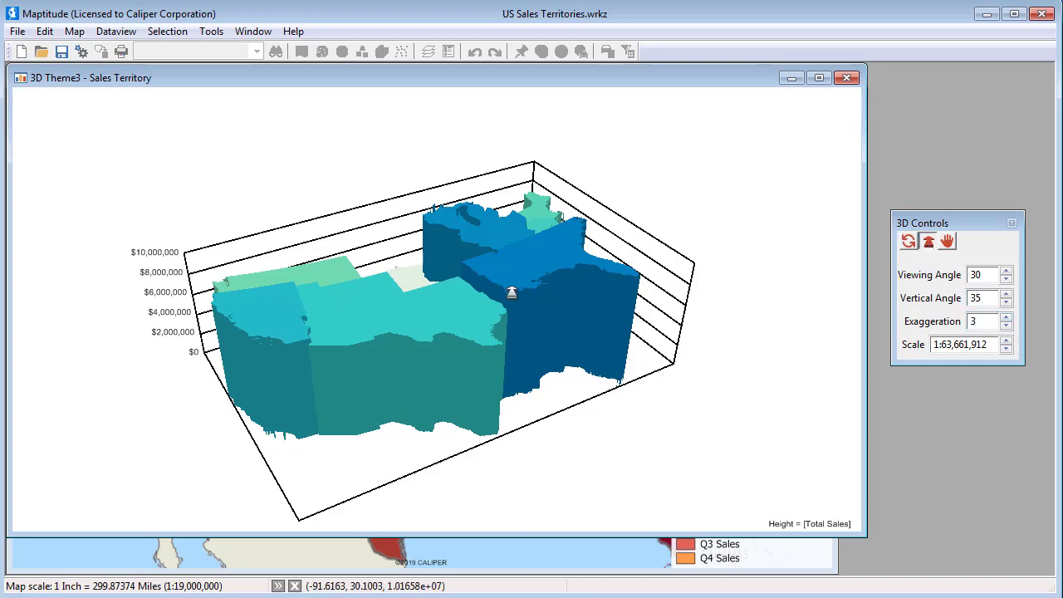
mouse_move(478, 269)
mouse_down()
mouse_move(476, 296)
mouse_move(479, 272)
mouse_up()
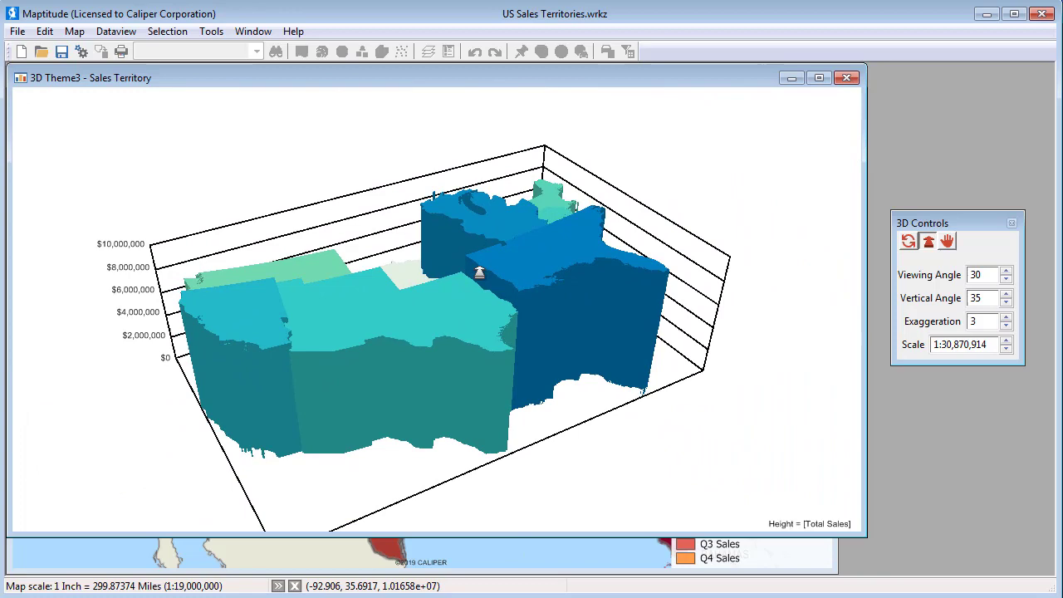
click(909, 240)
drag(607, 304, 273, 308)
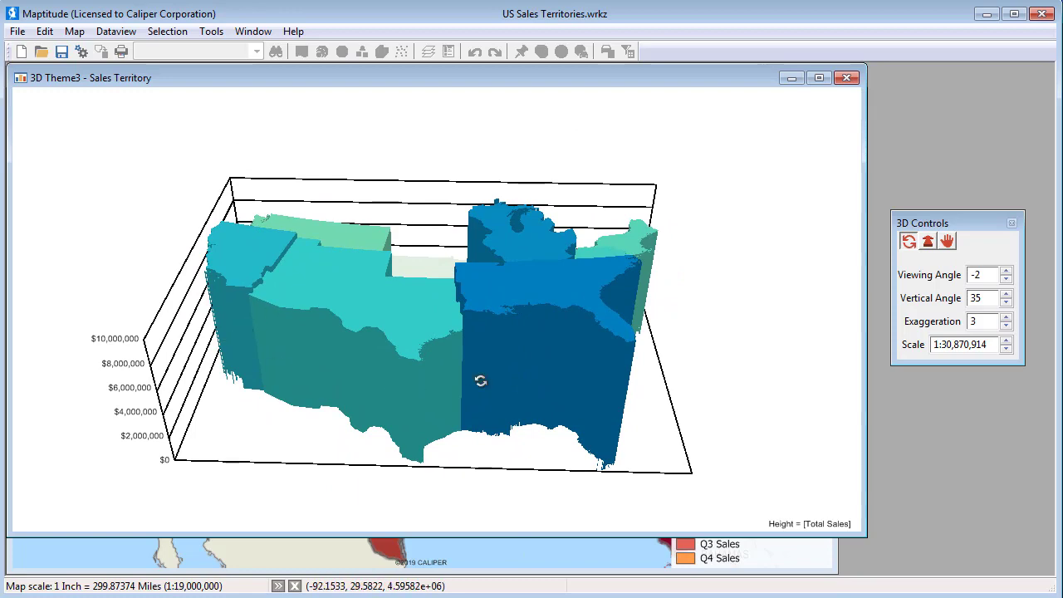
drag(316, 363, 240, 428)
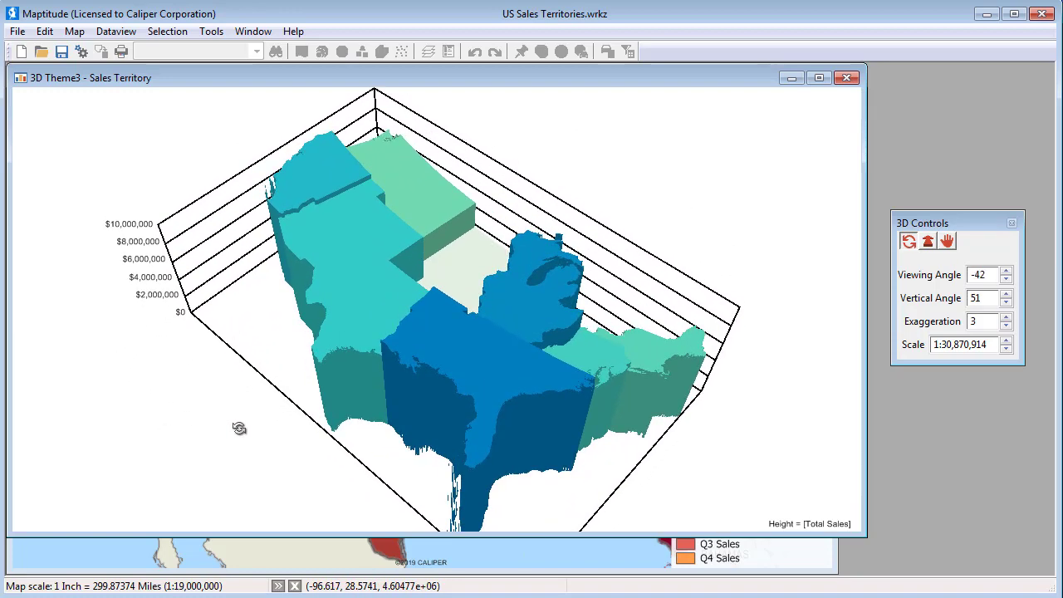
click(846, 78)
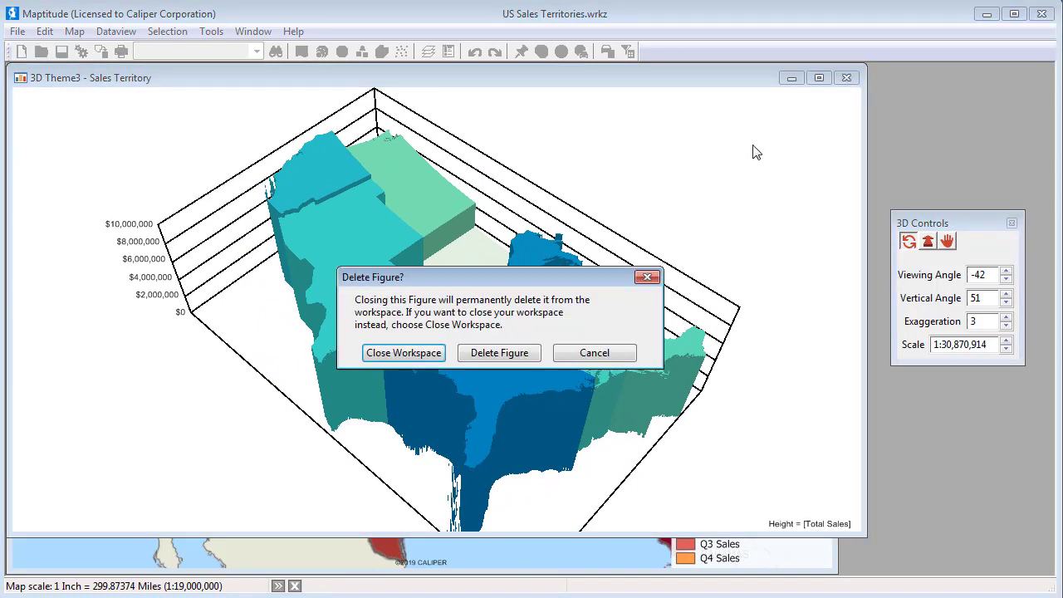
Step: Delete the 3D figure, hide Sales Territory, and show County as the working layer
click(499, 353)
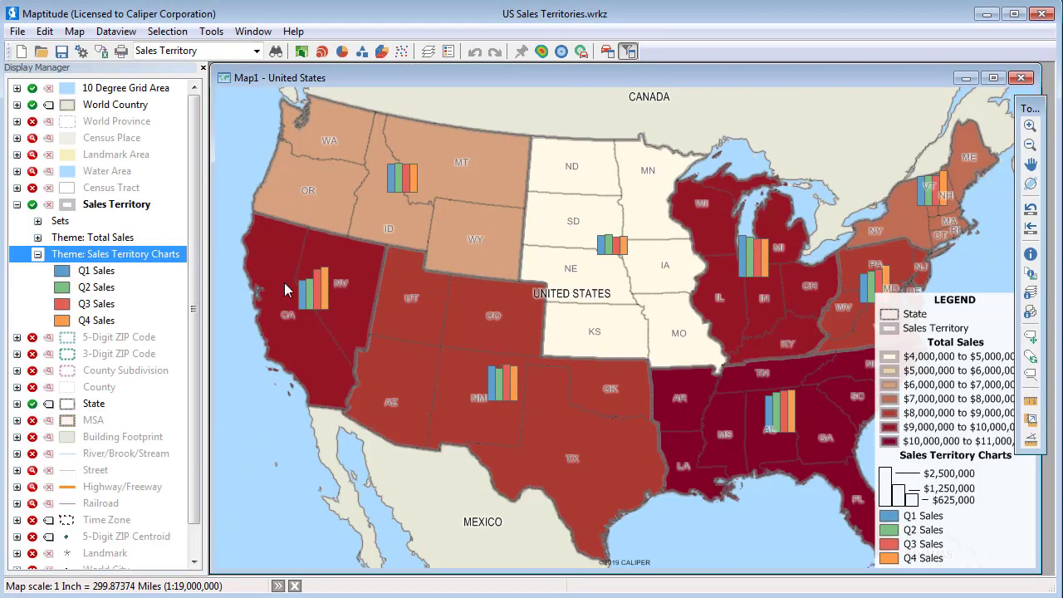
click(32, 205)
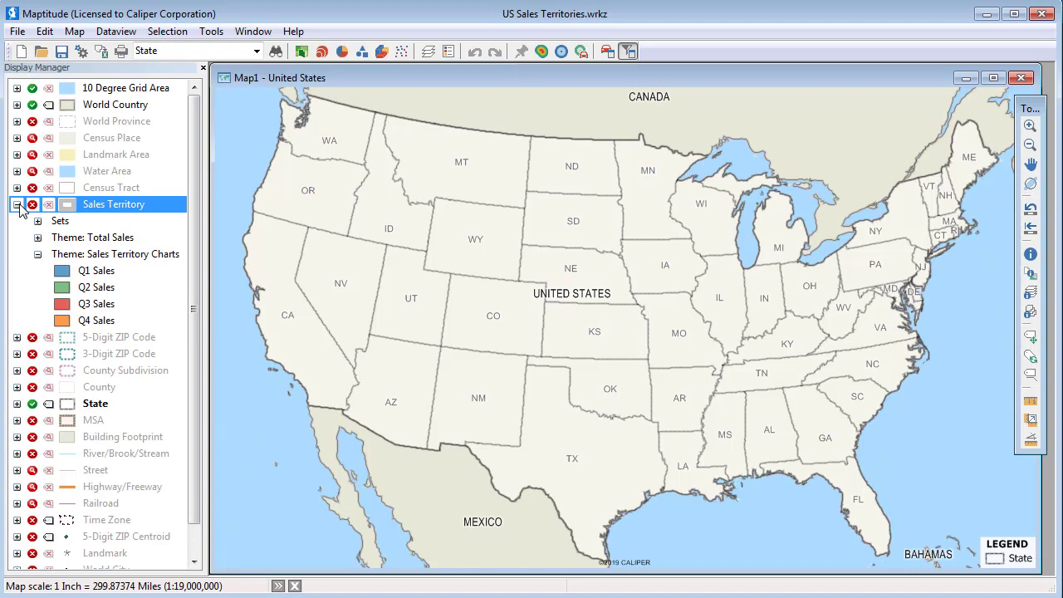
click(16, 205)
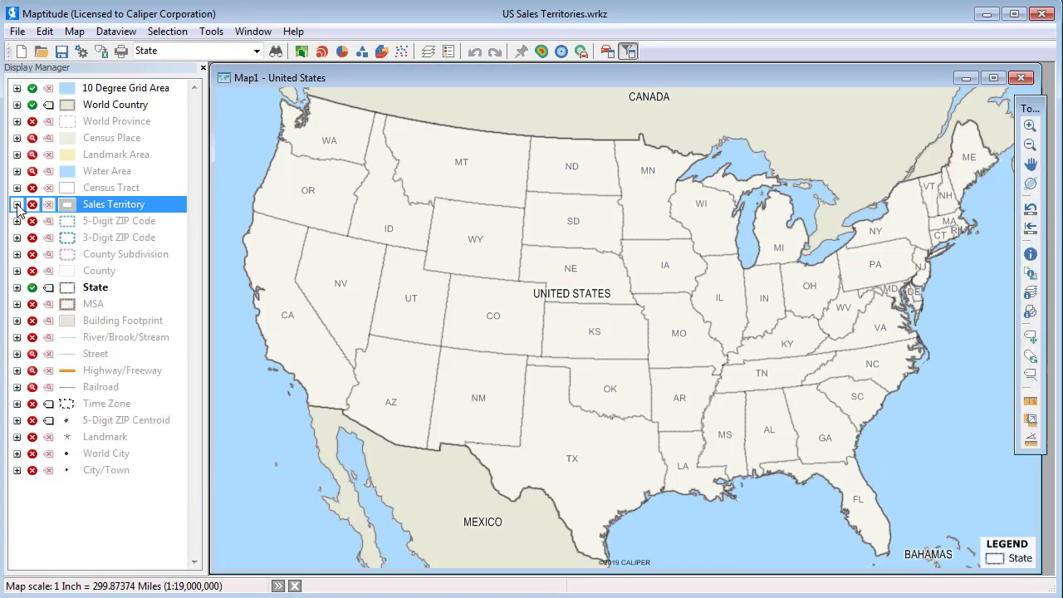
click(32, 271)
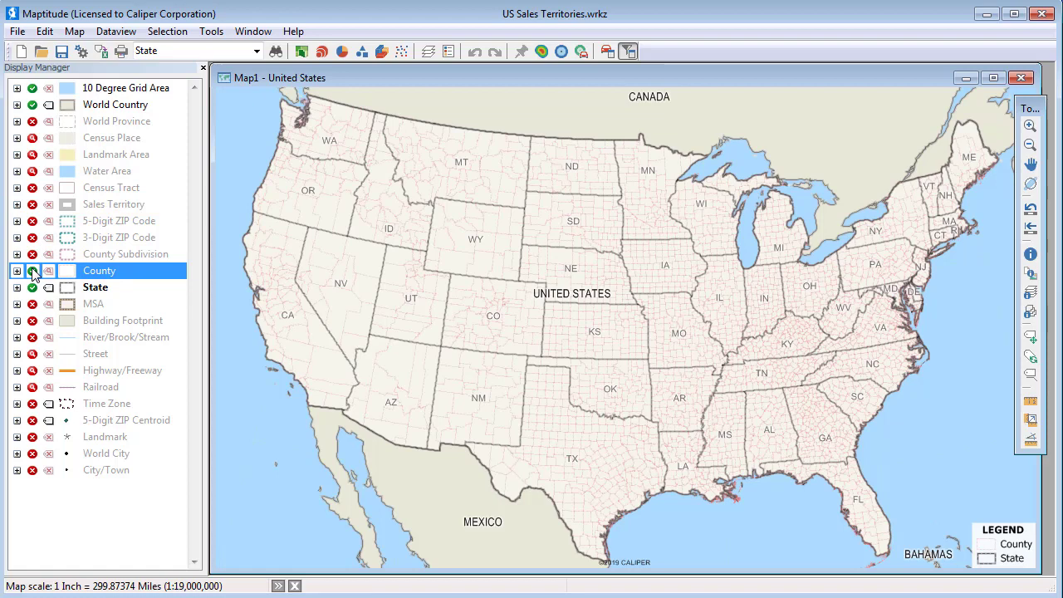
right_click(93, 267)
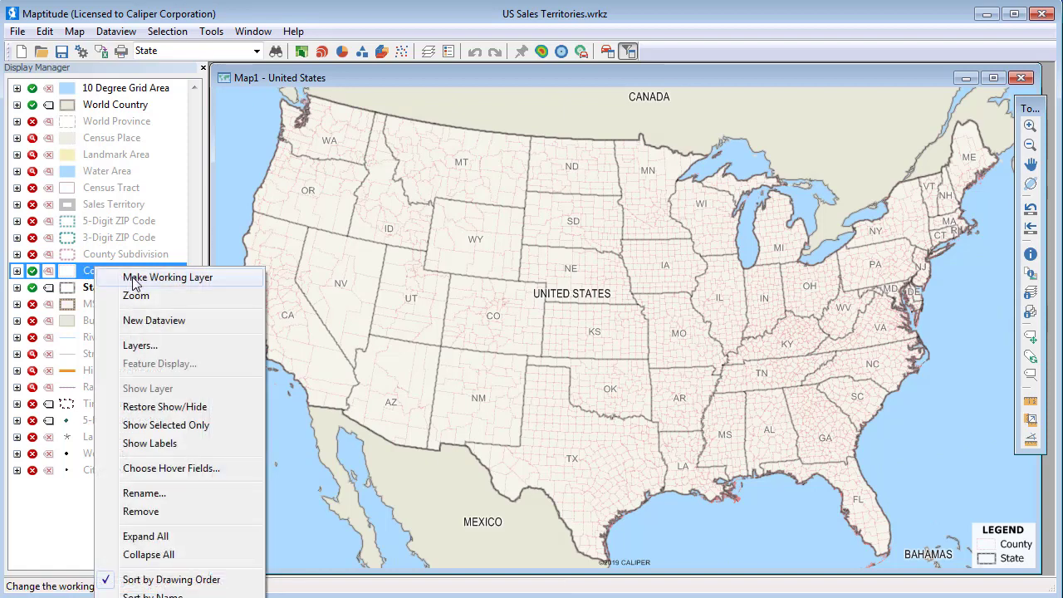
click(133, 279)
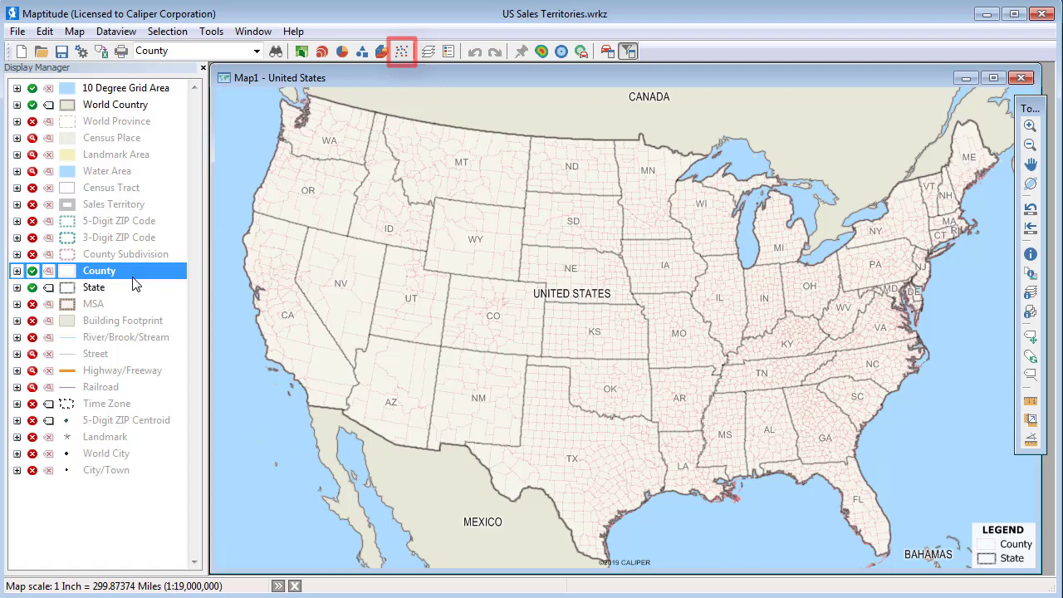
Step: Add a county dot-density theme of the Owner occupied and Renter occupied fields
click(403, 51)
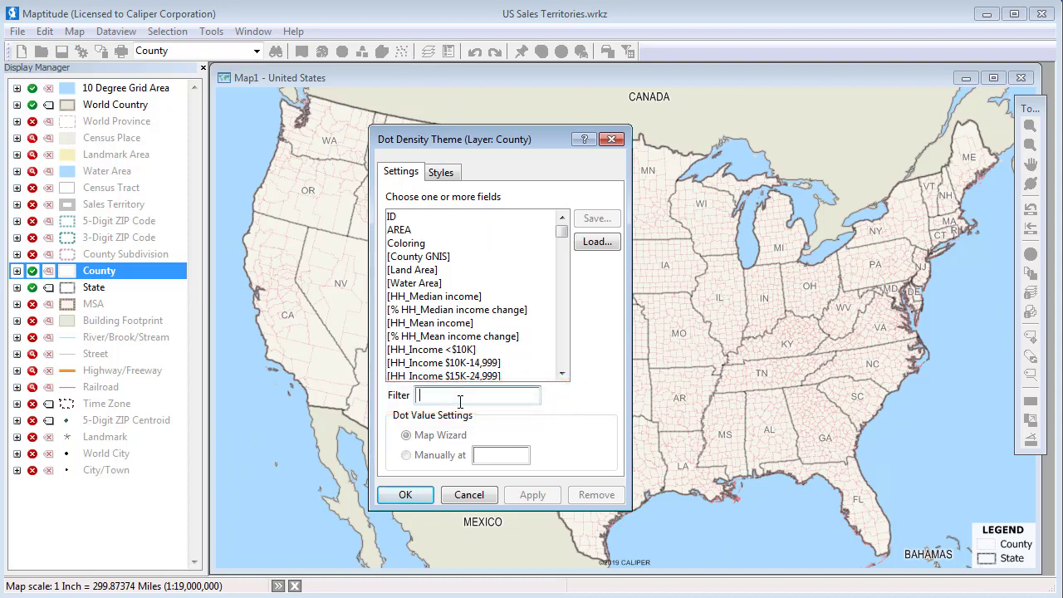
text(occupied)
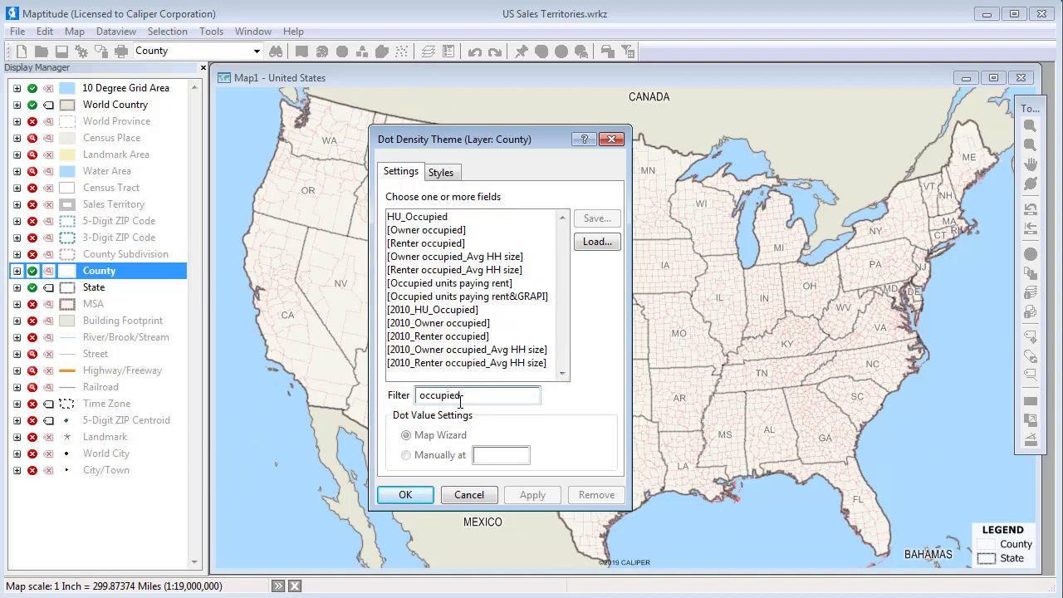
drag(459, 230, 458, 243)
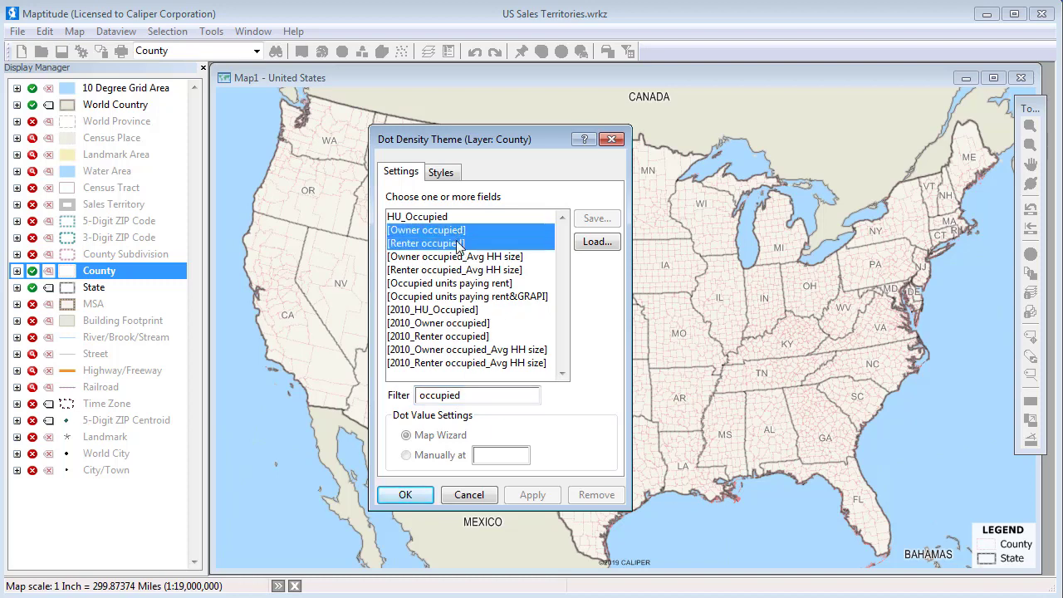
click(415, 502)
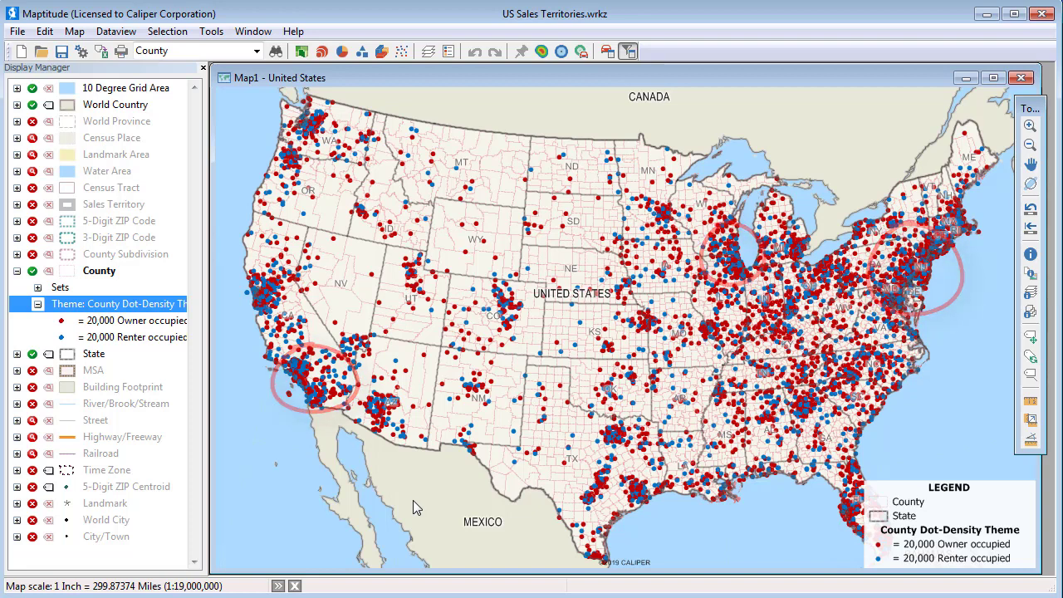
Step: Change the dot value from 20,000 to 10,000 units per dot
click(399, 55)
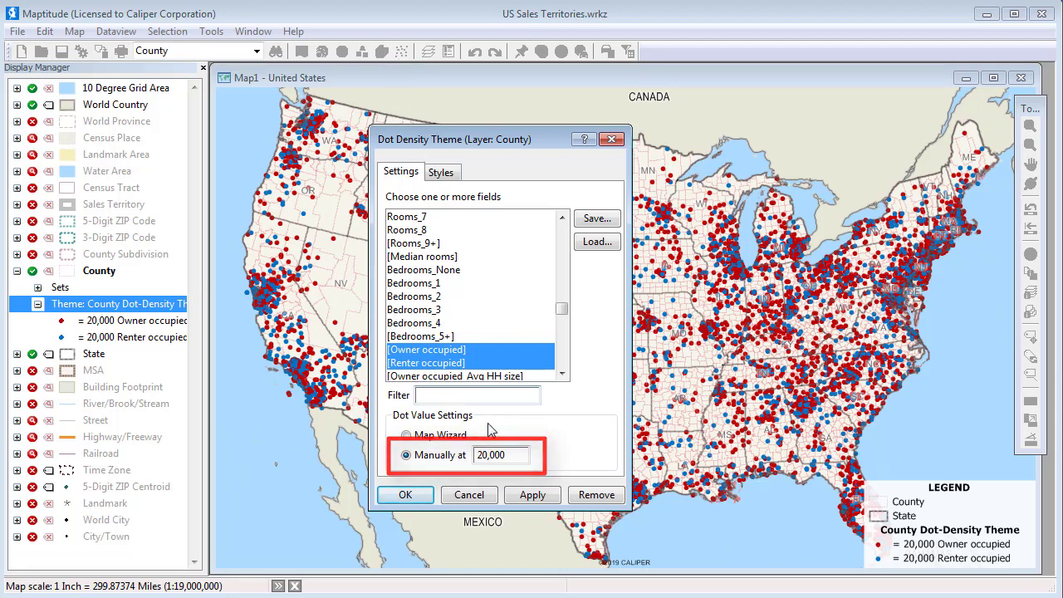
double_click(482, 453)
text(10000)
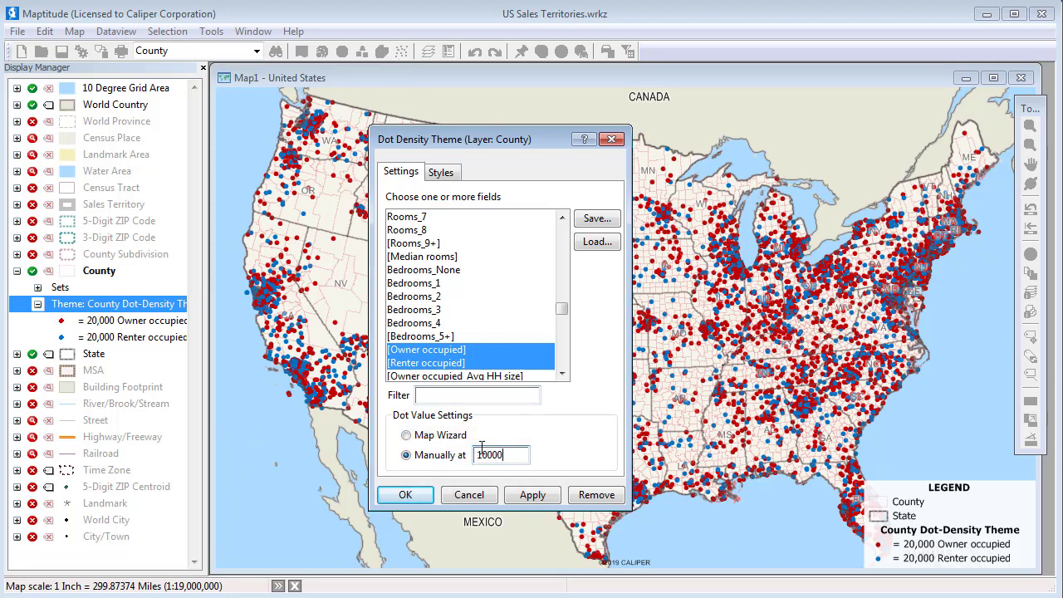
Step: Shrink the Owner occupied dot to size 4, copy it to Renter occupied, and apply
click(446, 181)
click(565, 223)
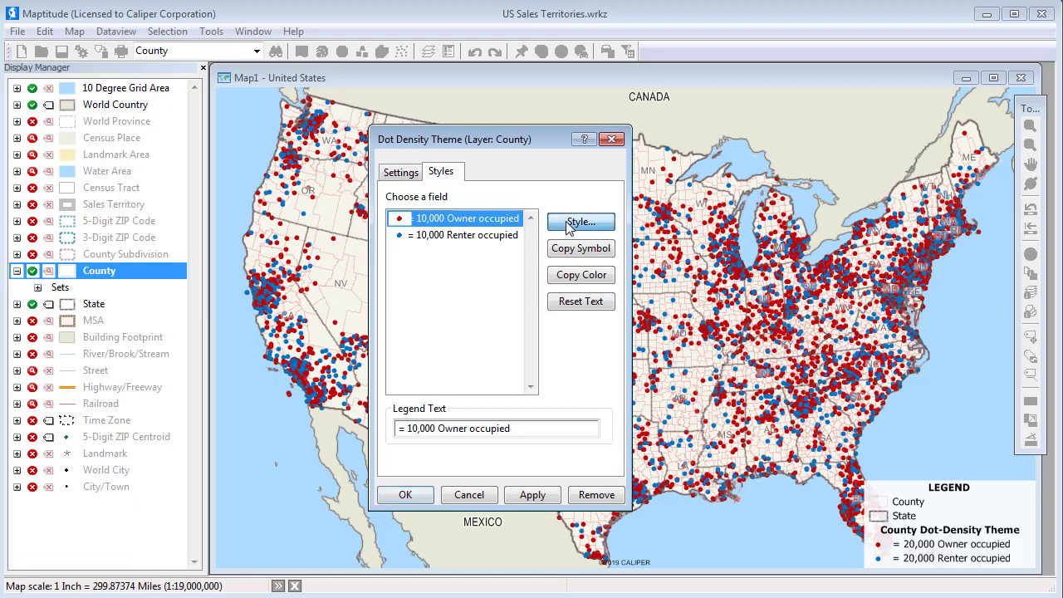
click(482, 249)
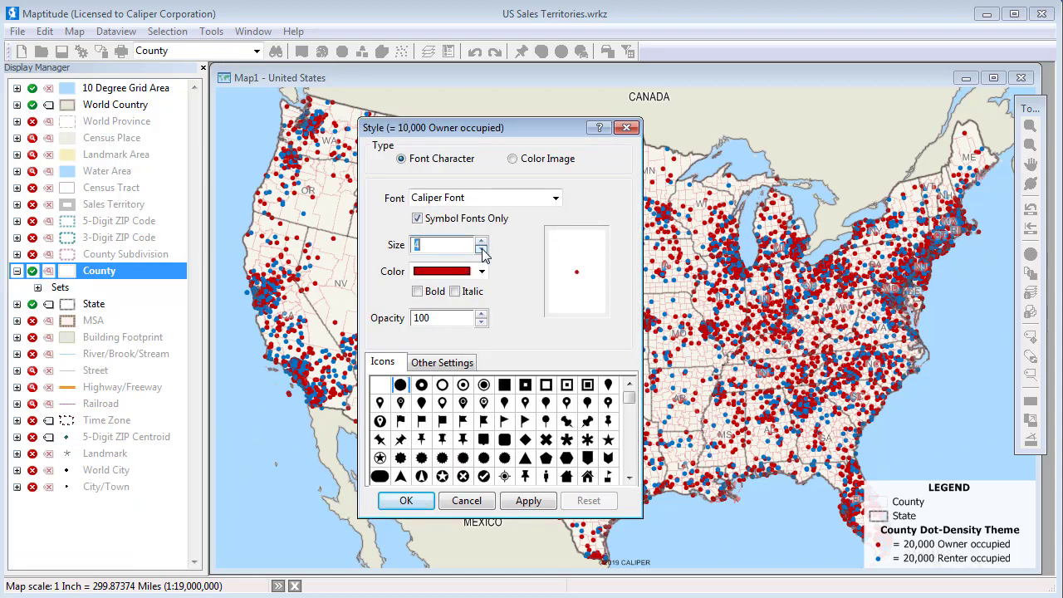
click(405, 500)
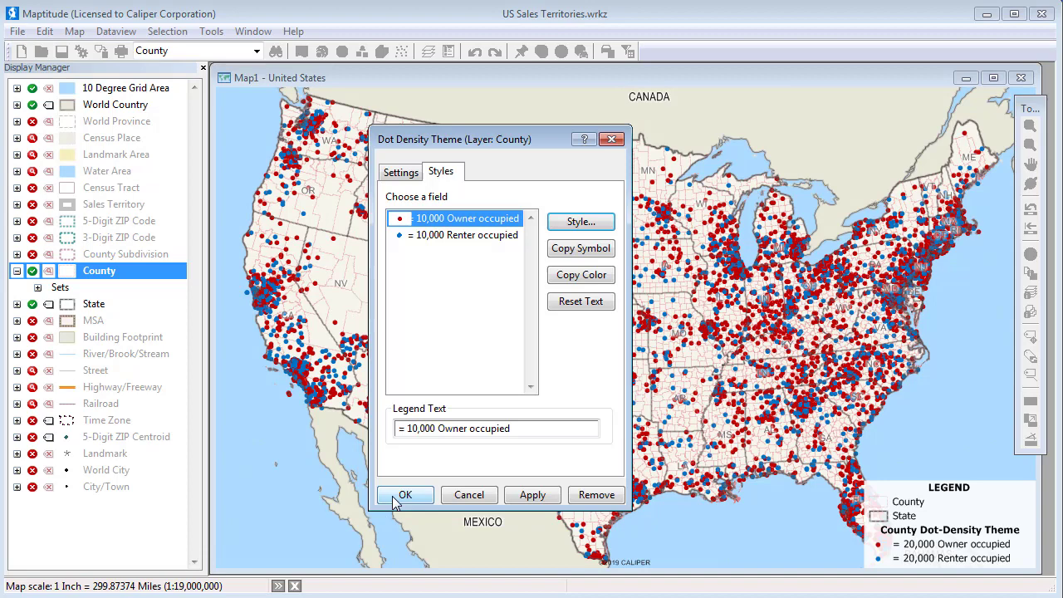
click(564, 254)
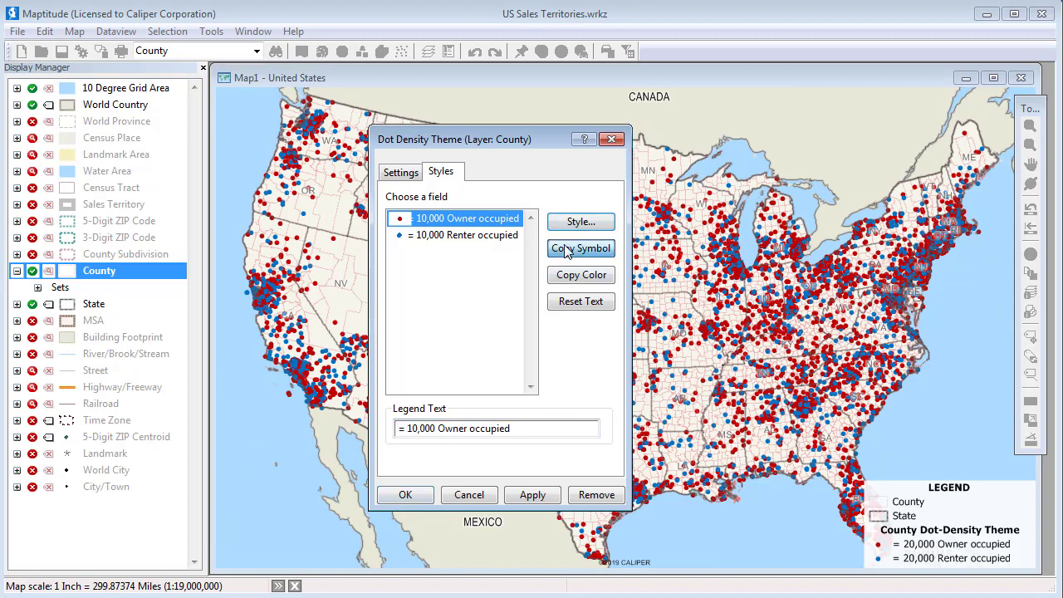
click(424, 497)
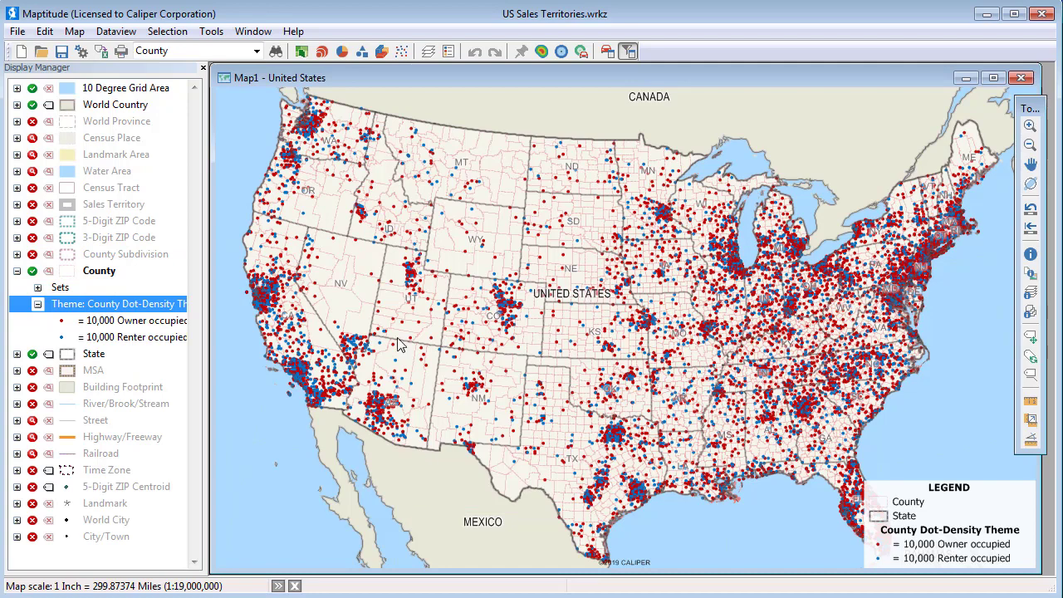
click(401, 51)
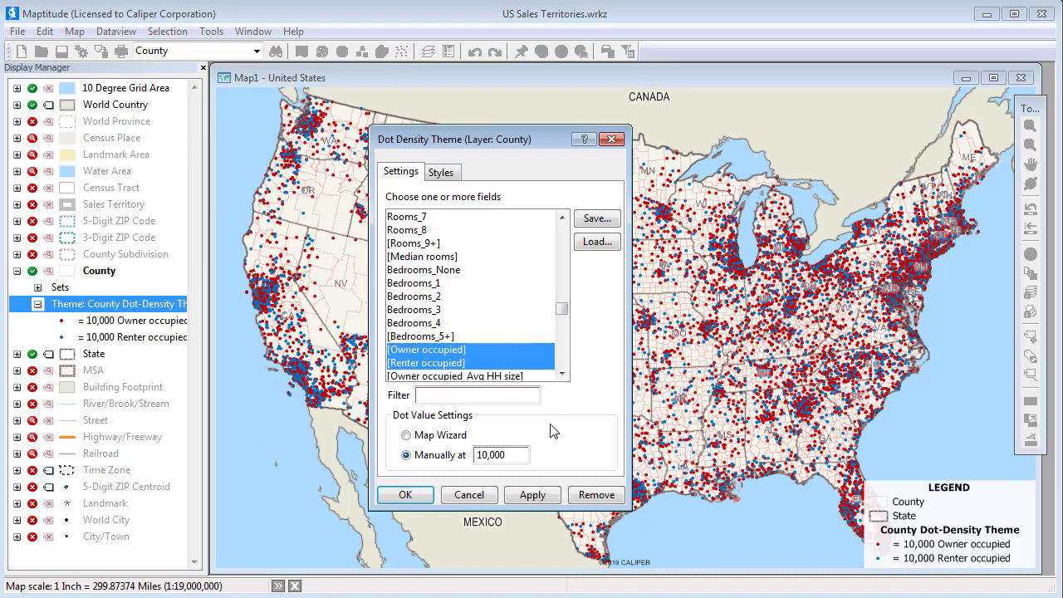
Step: Remove the dot-density theme and apply a county size theme of circles scaled by Population
click(593, 494)
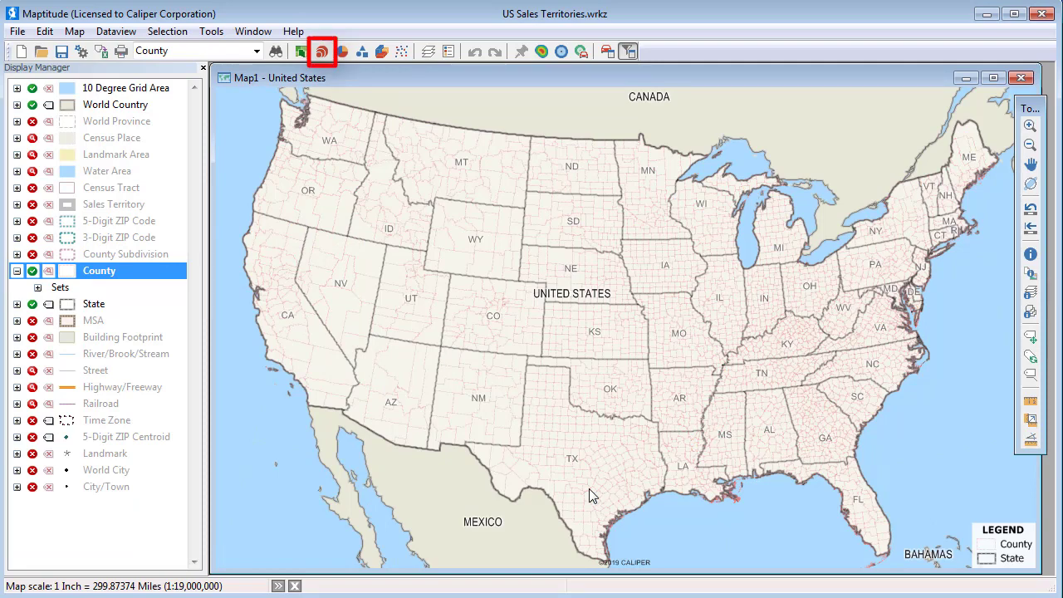
click(323, 52)
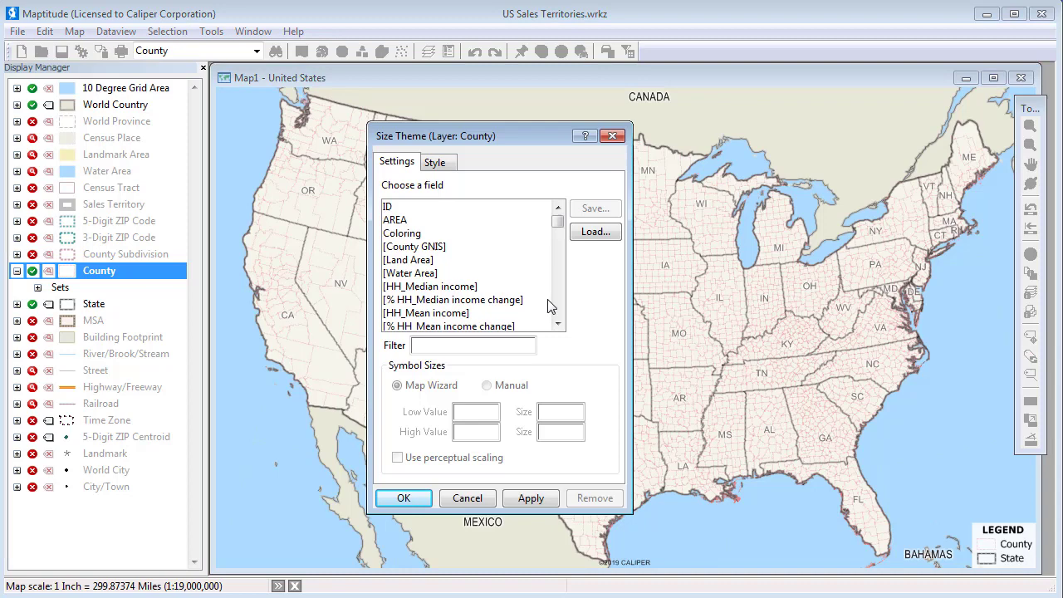
scroll(558, 278, down, 3)
scroll(559, 278, down, 10)
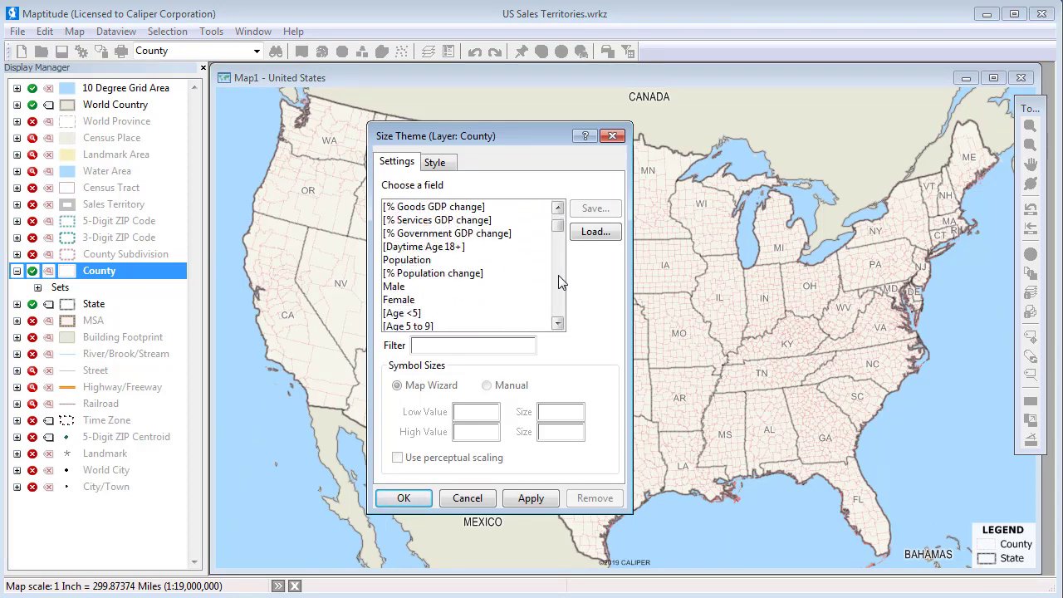
click(436, 262)
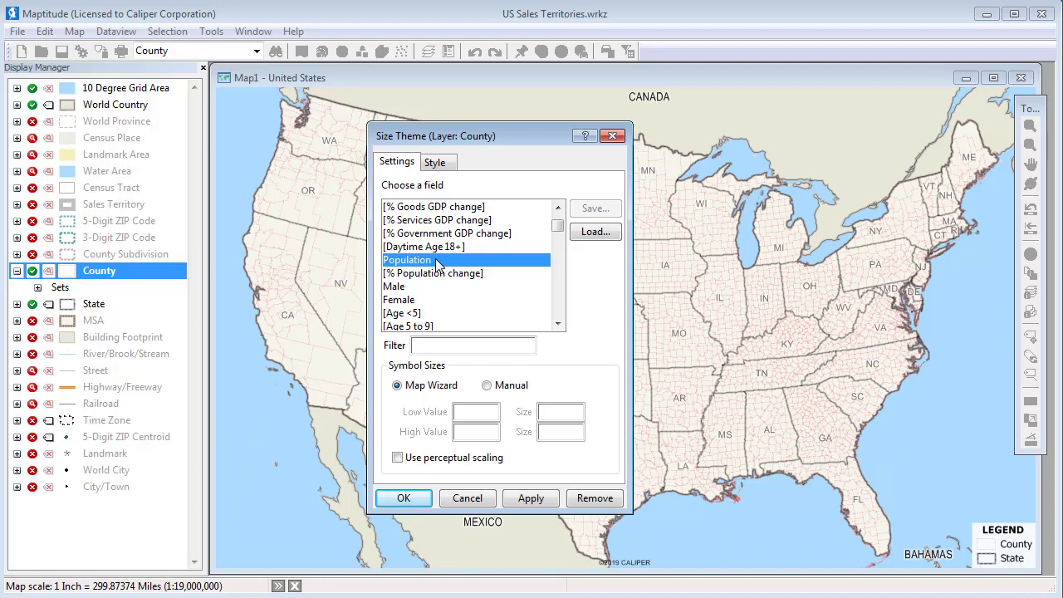
click(440, 166)
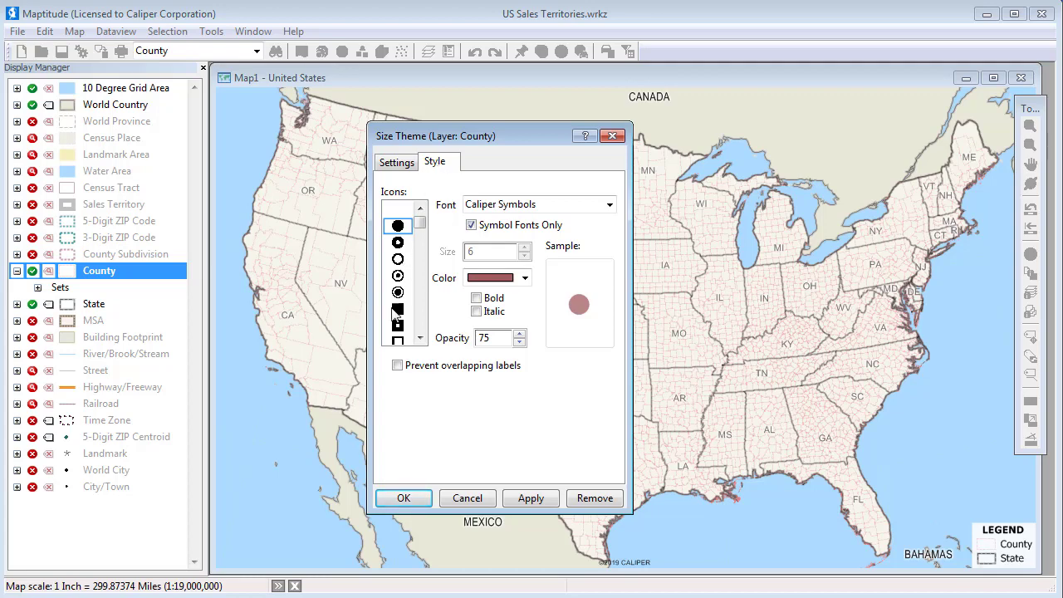
click(401, 496)
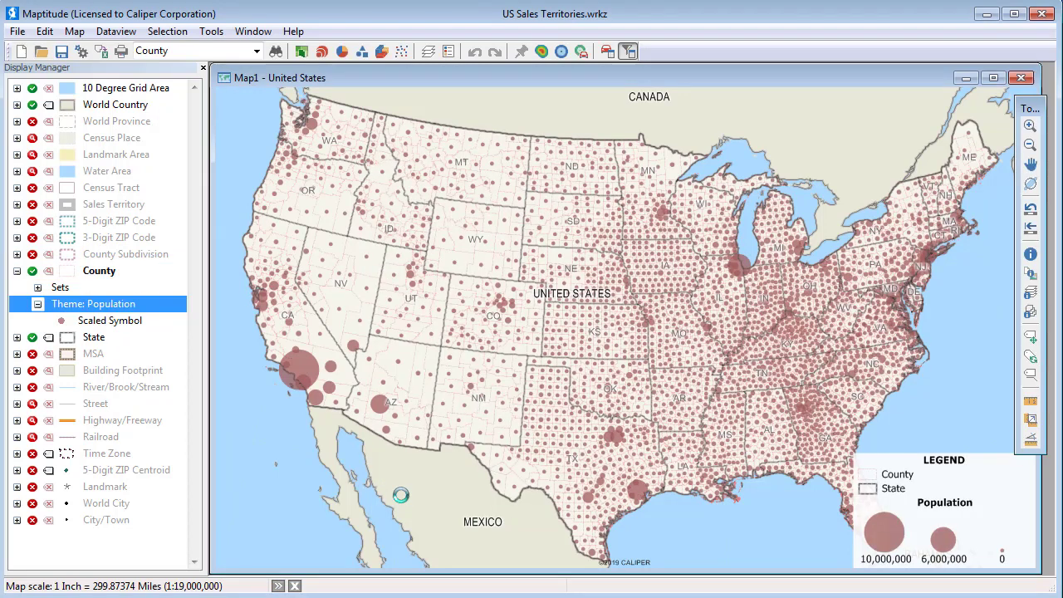
Step: Change the Population circle sizes from the old largest of 40 to a manual range of 2 to 50
click(322, 52)
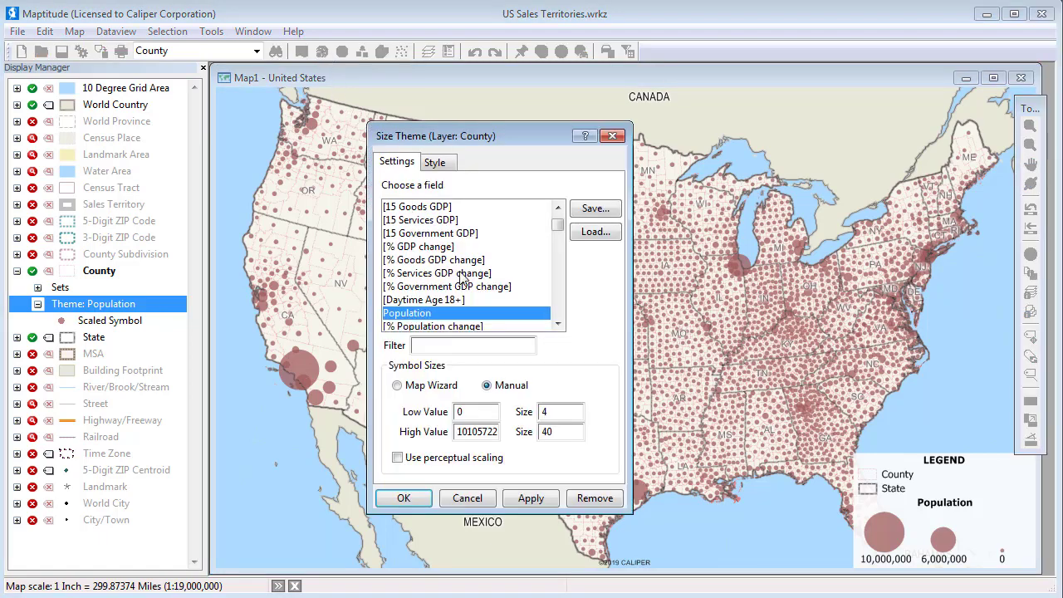
double_click(545, 413)
text(2)
double_click(561, 432)
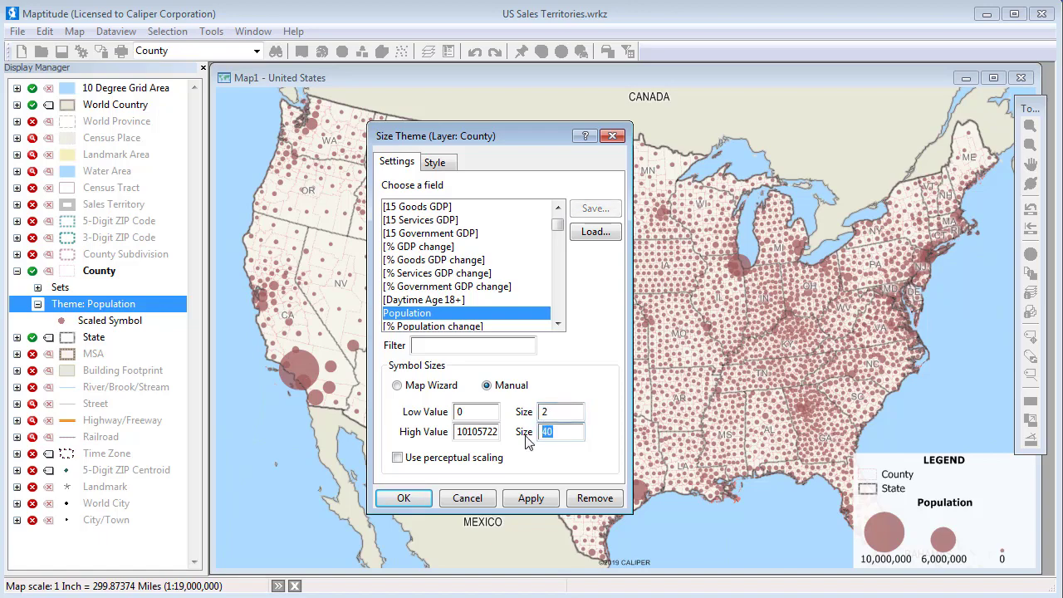
text(50)
click(414, 504)
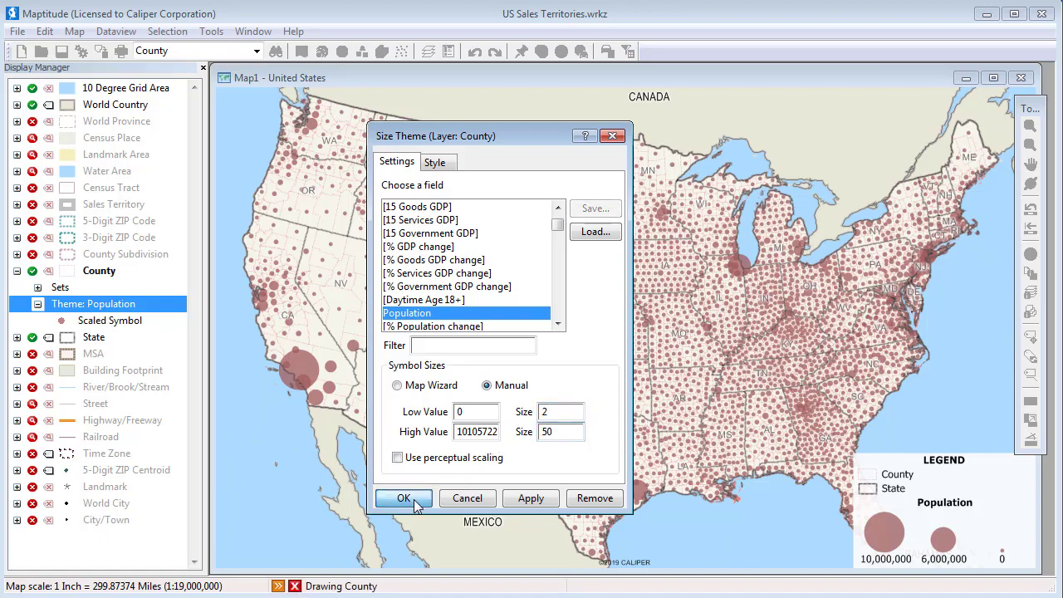